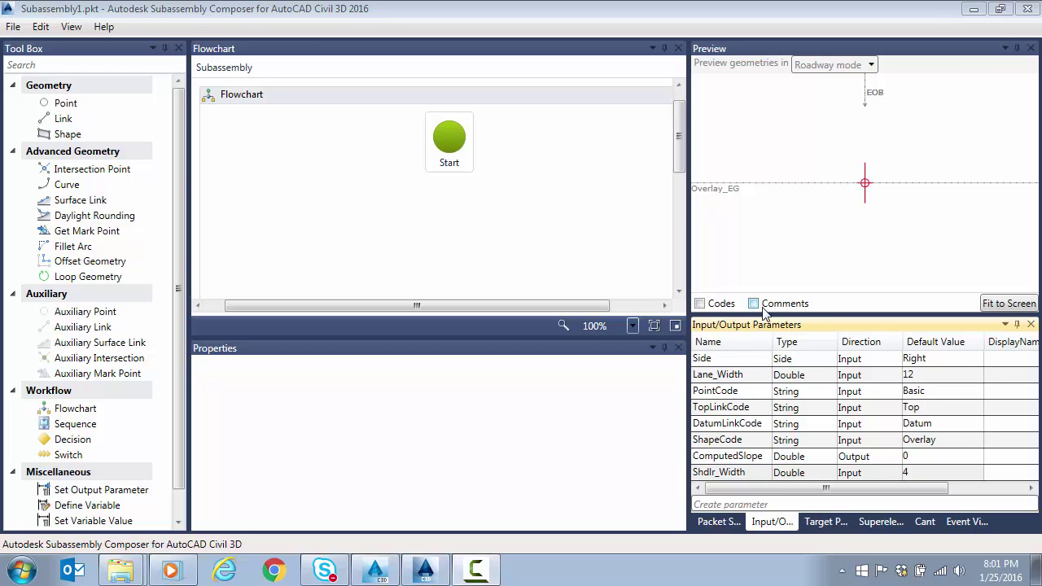
- Add a point as the first flowchart element below Start and assign it the point code PointCode
left_click(825, 522)
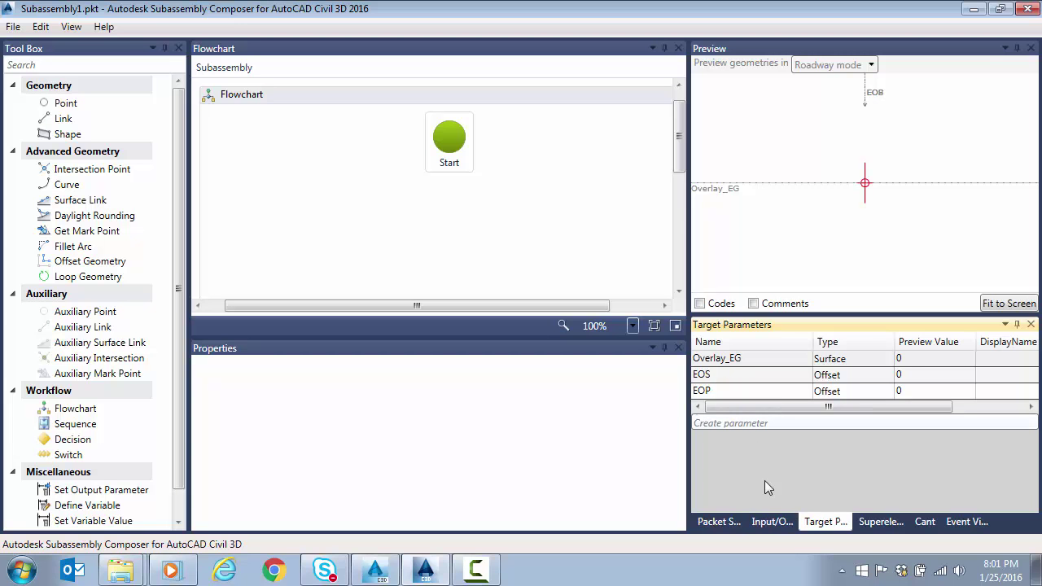
left_click(772, 522)
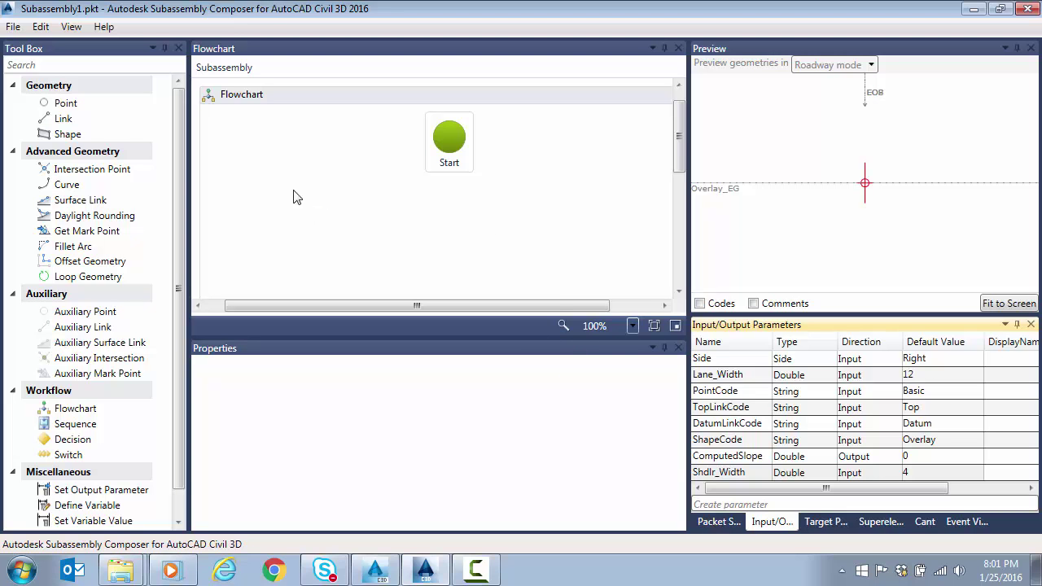
left_click_drag(73, 112, 453, 200)
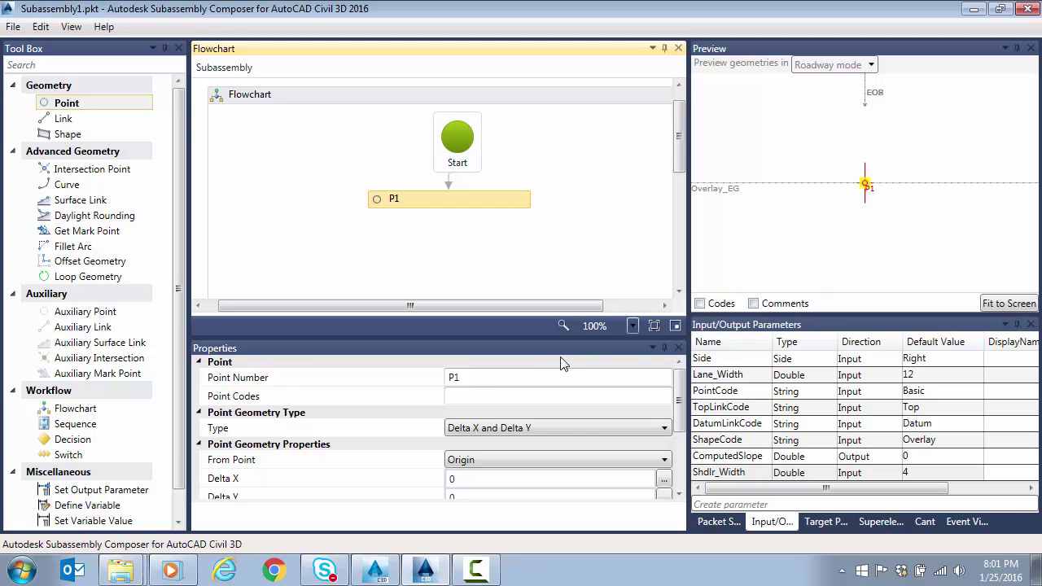
left_click(537, 399)
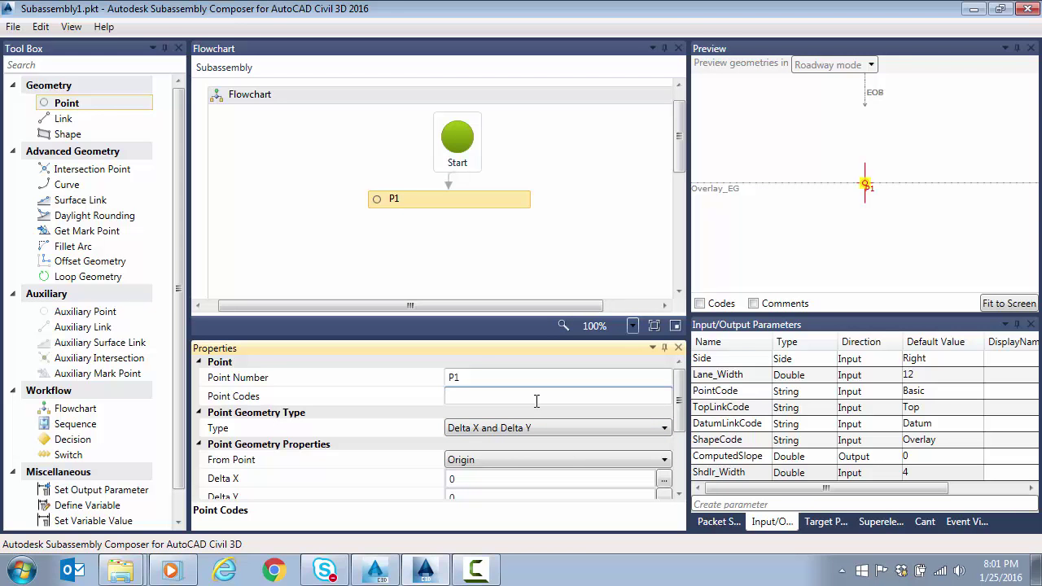
type("PointCode")
key("Return")
- Set point P1's geometry type to Delta X on Surface with Overlay_EG as the surface target
left_click(557, 429)
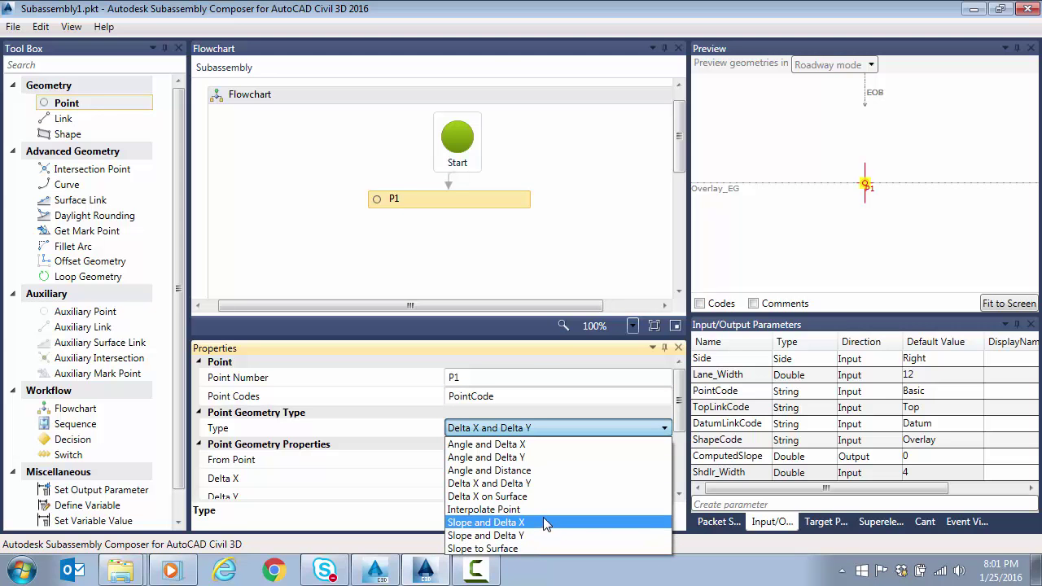
left_click(525, 496)
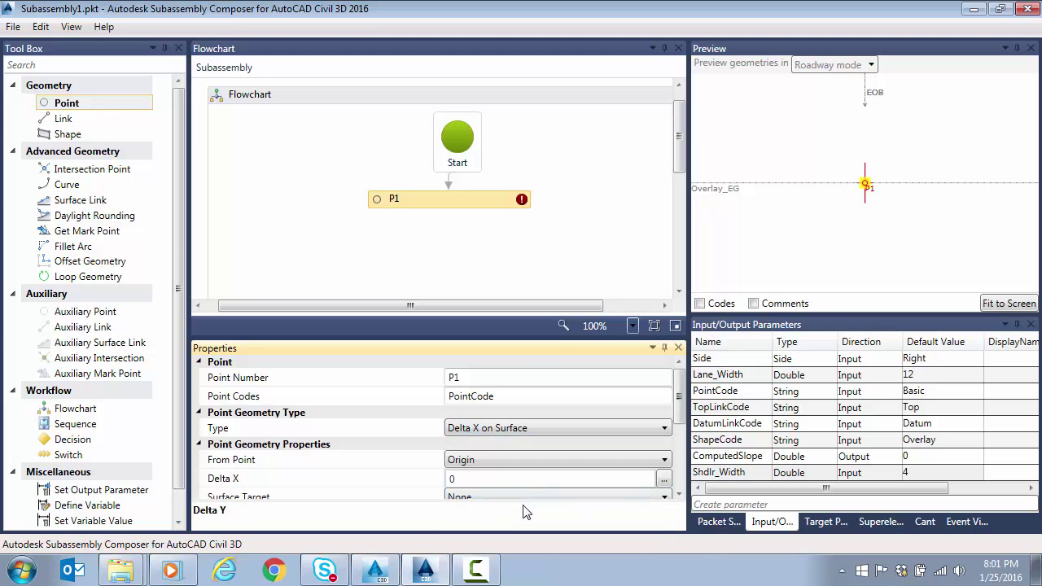
scroll(533, 489, "down", 1)
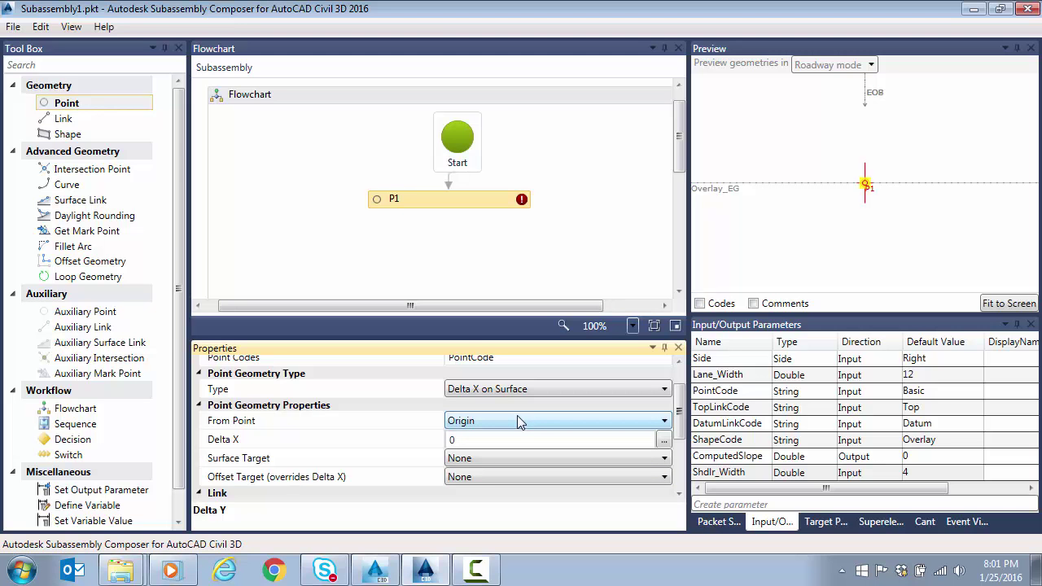
left_click(528, 458)
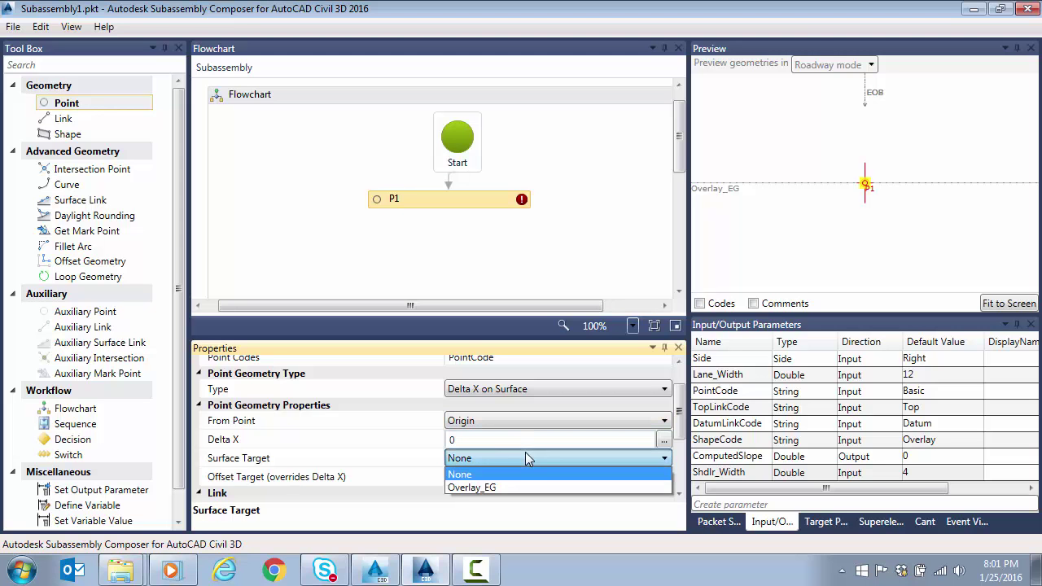
left_click(489, 488)
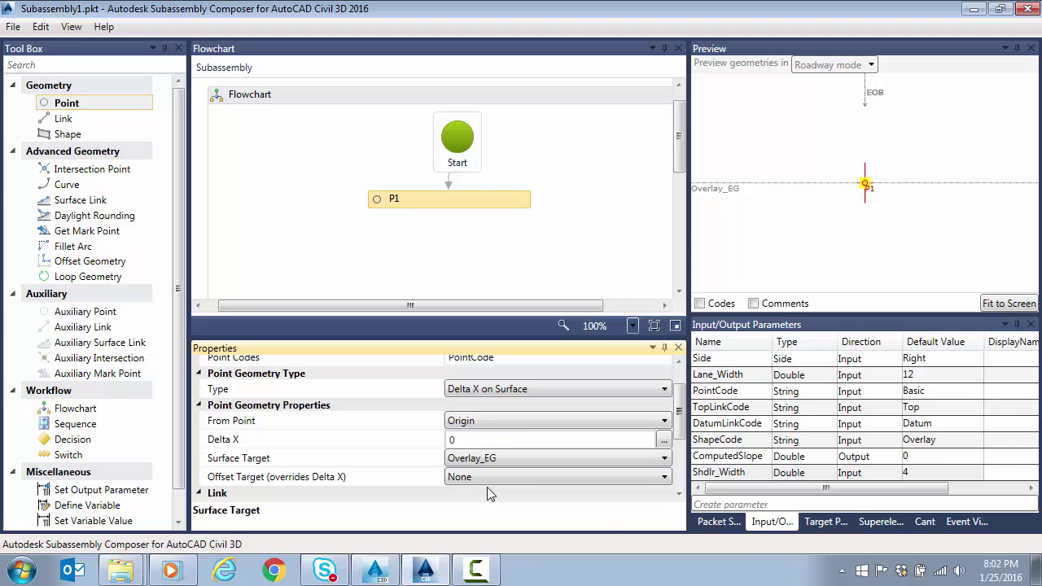
left_click(831, 529)
left_click(765, 525)
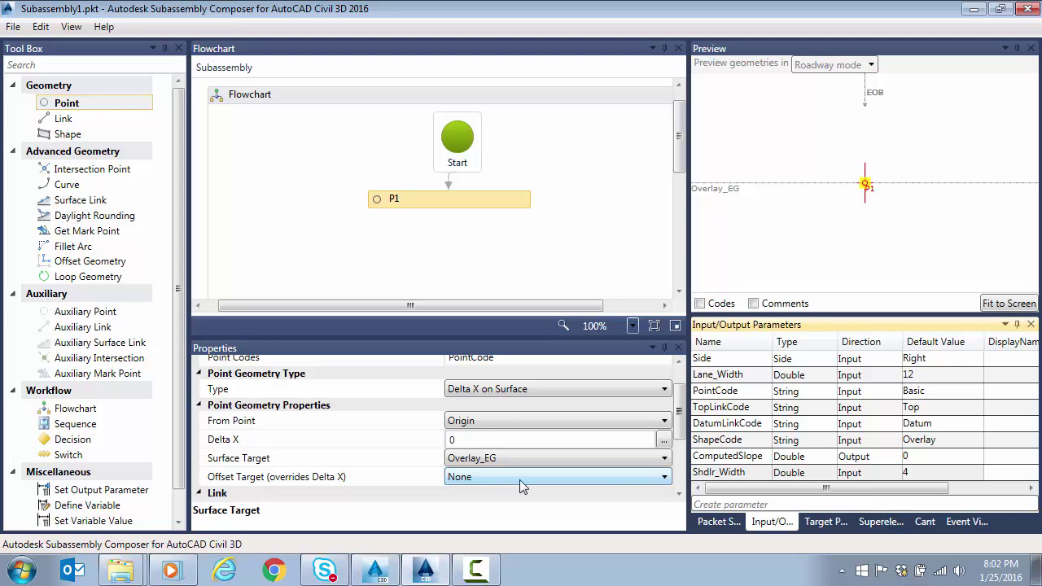
scroll(682, 432, "up", 2)
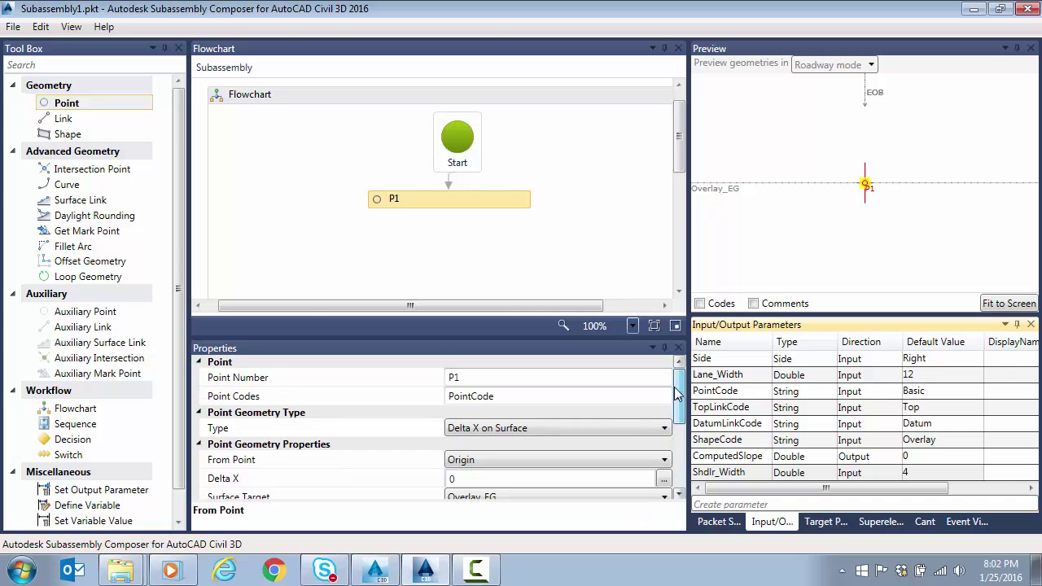
- Add a second point below P1 in the flowchart and disable its link to the from point
left_click_drag(81, 106, 444, 232)
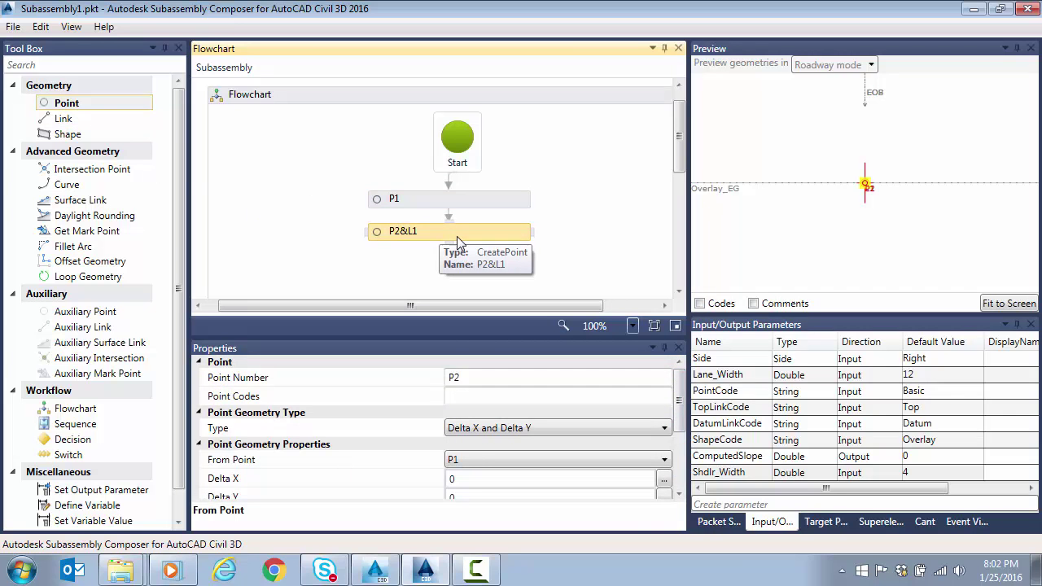
scroll(682, 442, "down", 1)
scroll(682, 442, "down", 2)
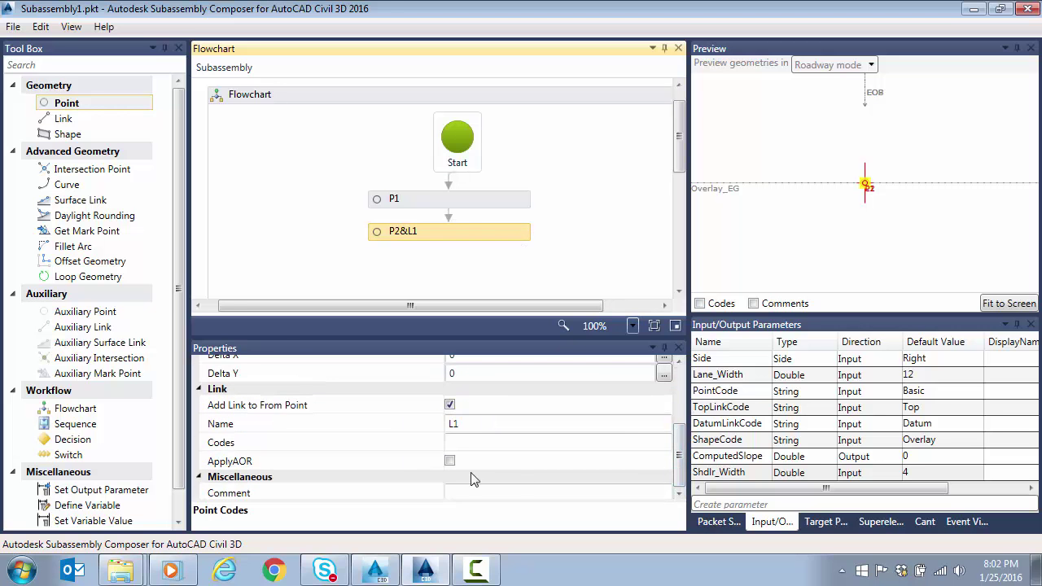
left_click(450, 404)
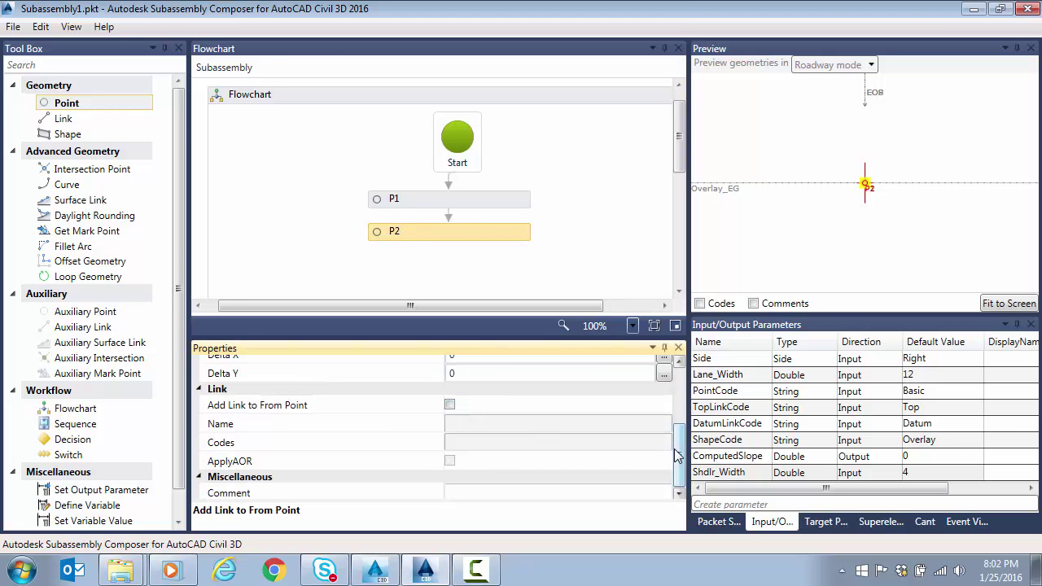
scroll(681, 455, "up", 5)
- Assign the point code PointCode to point P2
left_click(509, 395)
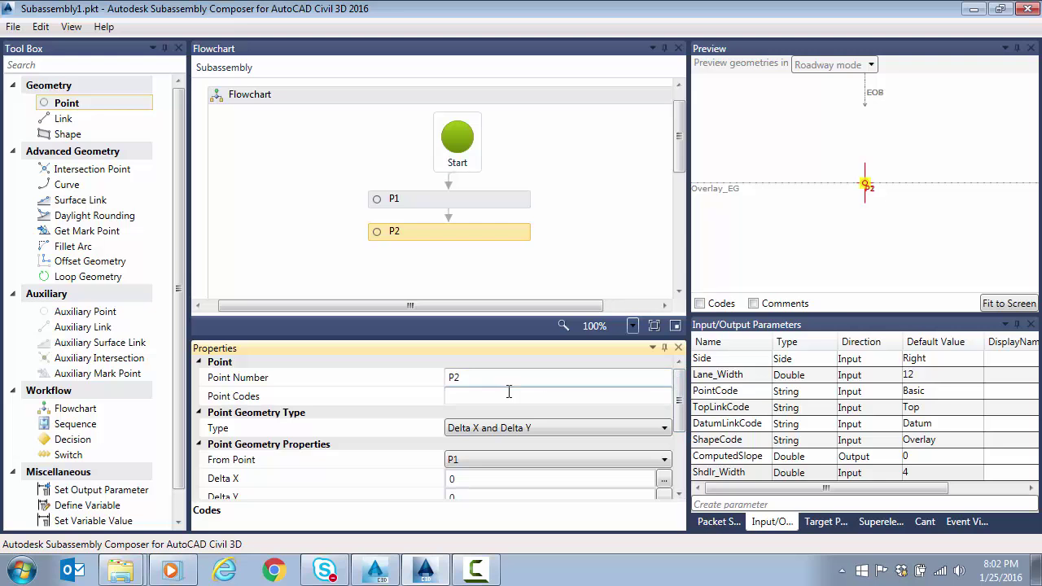
type("P")
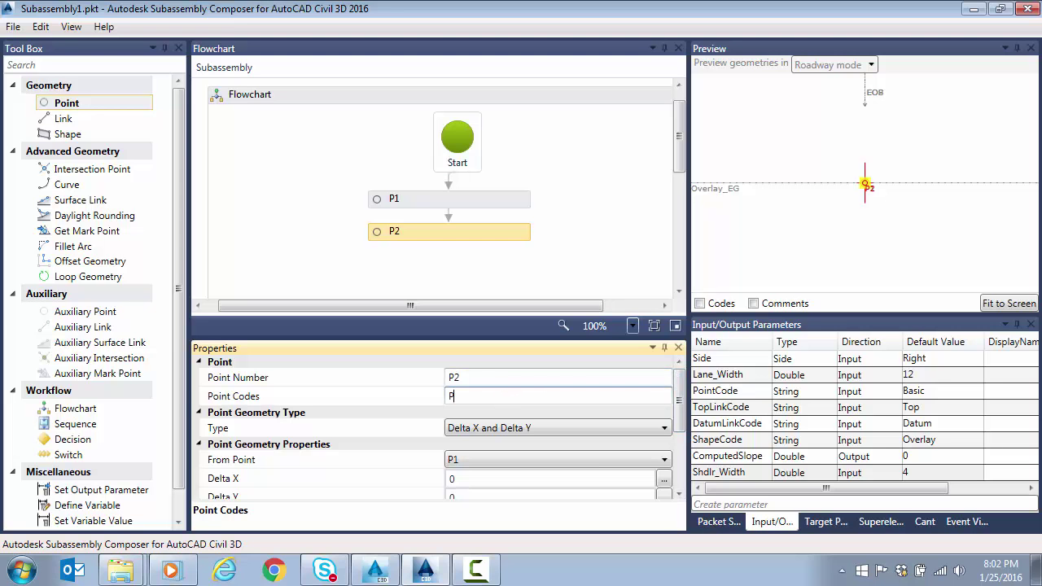
type("ointCoade")
key("BackSpace")
key("BackSpace")
key("BackSpace")
type("de")
- Set point P2's geometry type to Delta X on Surface and its Delta X to Lane_Width
left_click(494, 429)
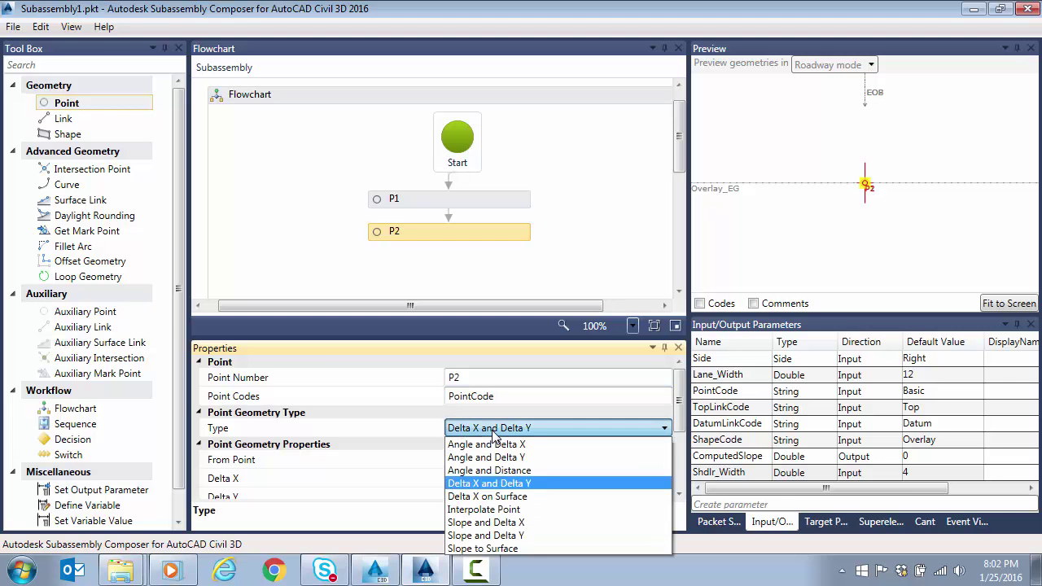
left_click(526, 496)
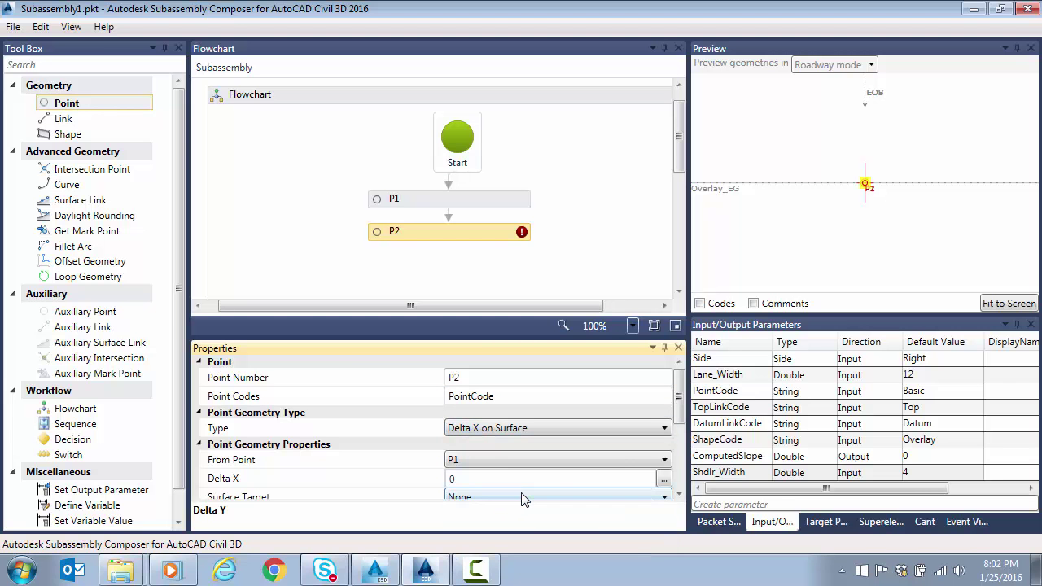
left_click_drag(681, 400, 681, 422)
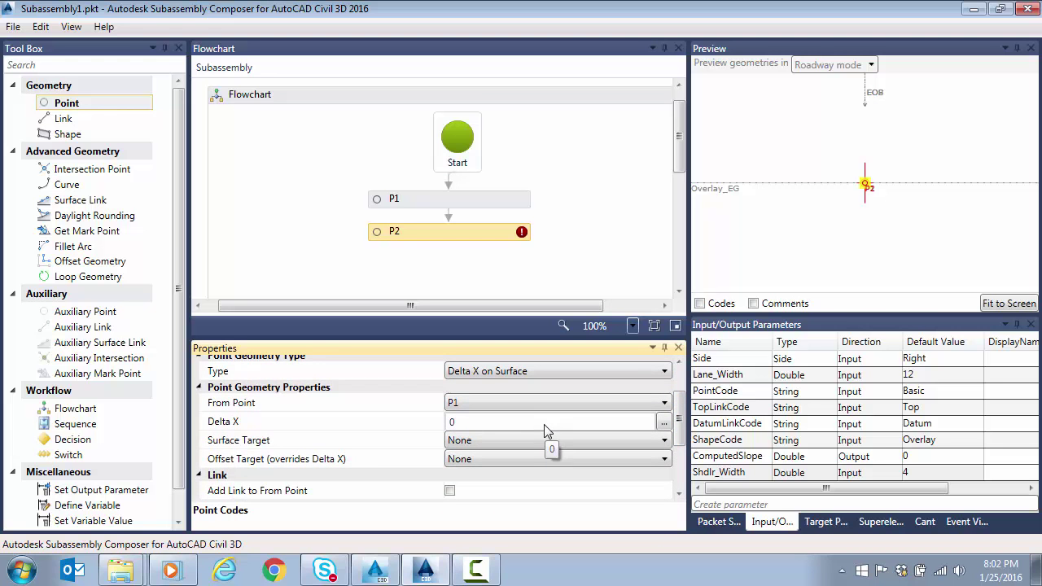
left_click(505, 423)
key("BackSpace")
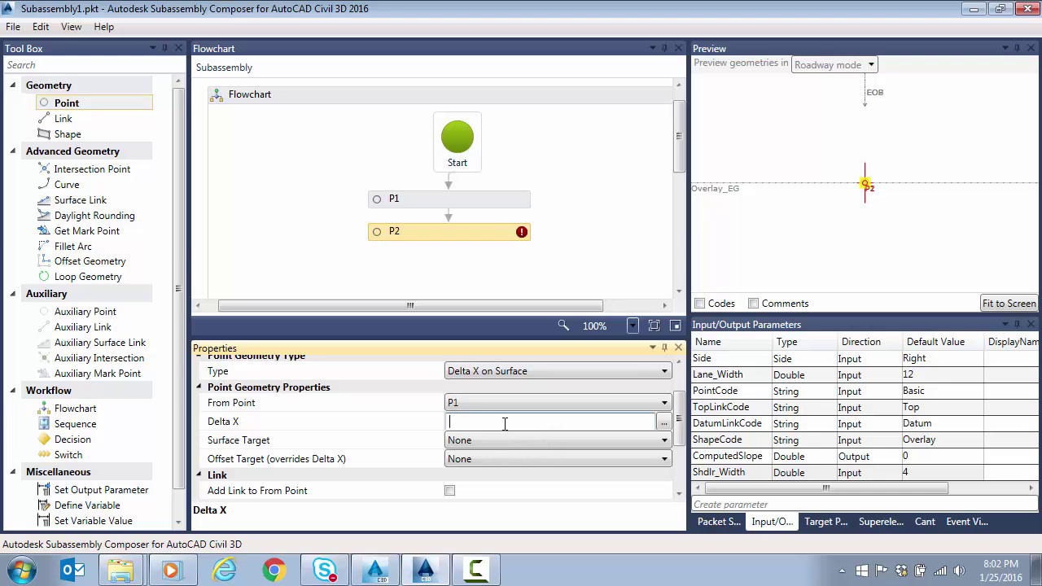
type("Lane_Width")
key("Return")
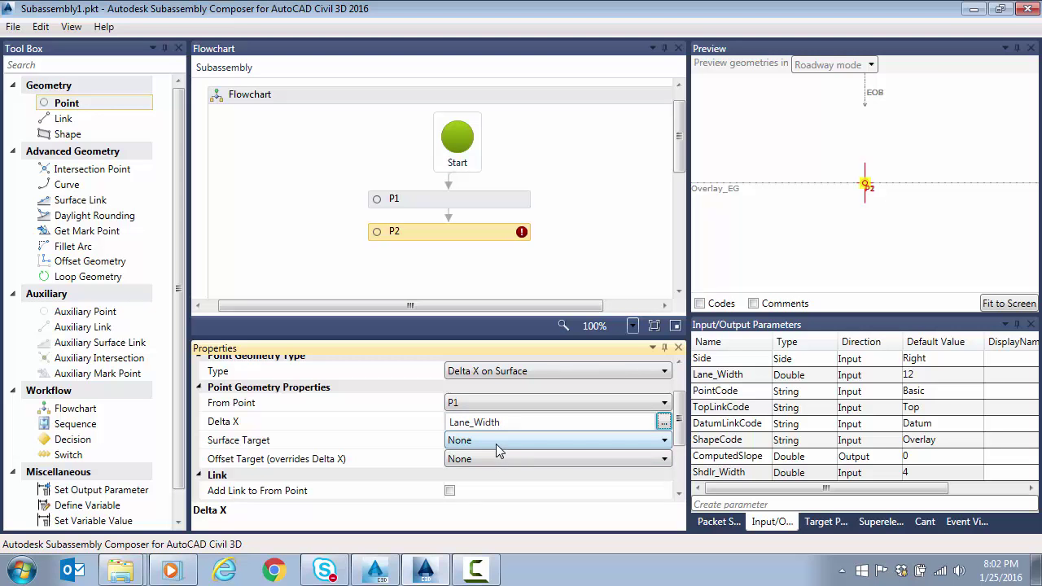
- Set point P2's surface target to Overlay_EG and its offset target to EOP
left_click(498, 443)
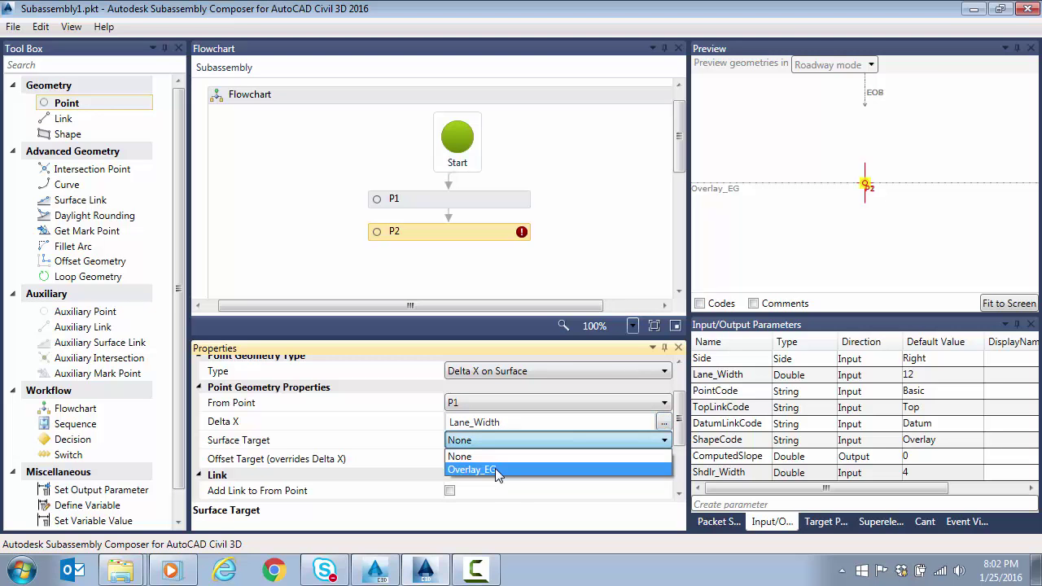
left_click(495, 465)
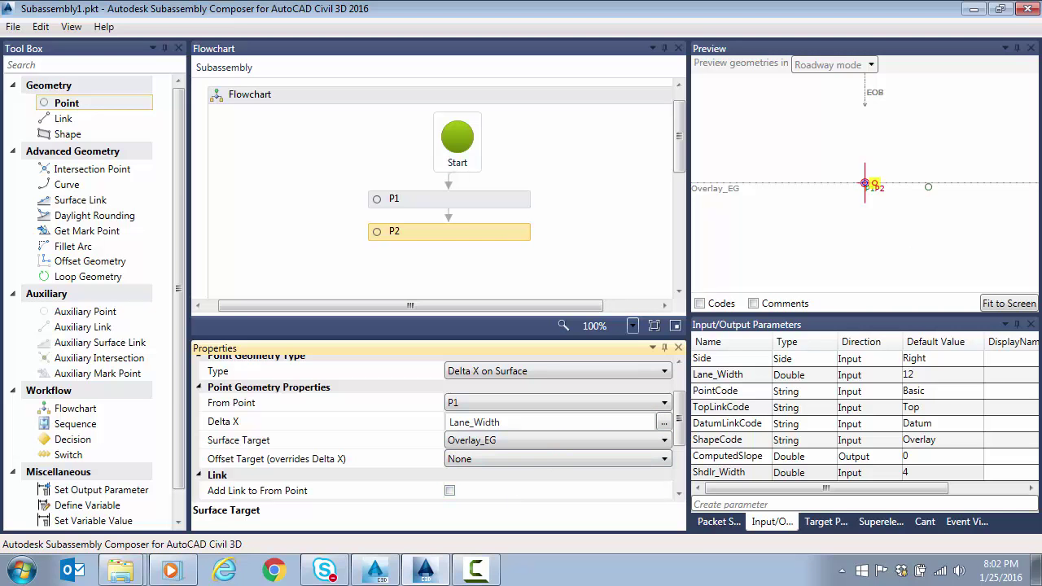
left_click(1008, 303)
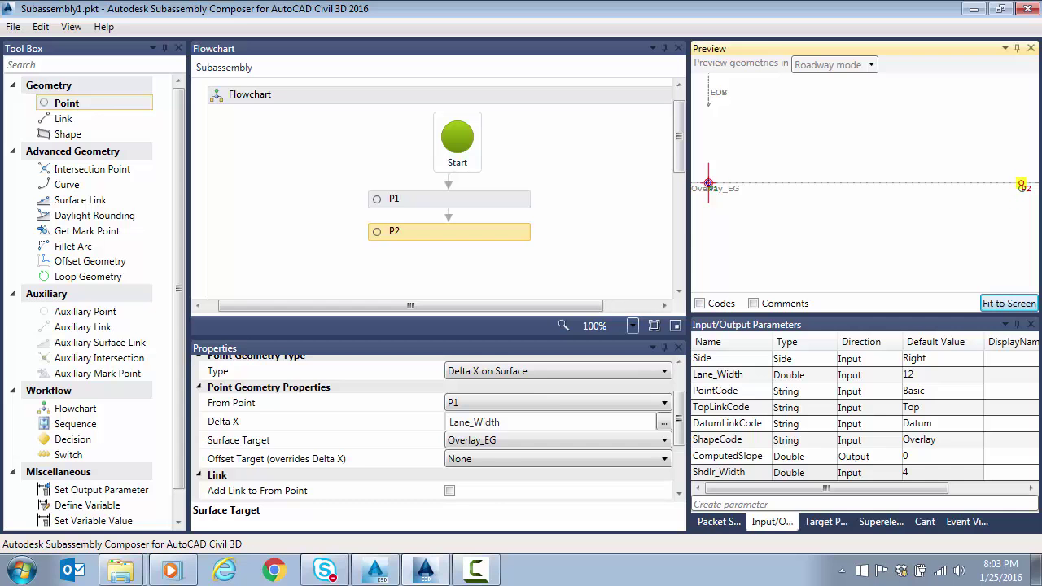
left_click(474, 461)
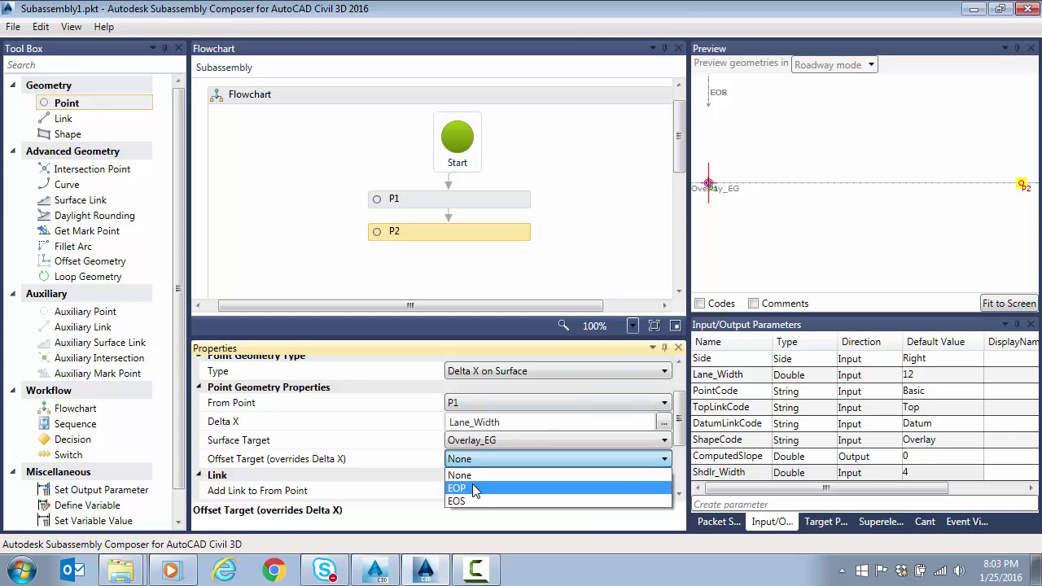
left_click(471, 489)
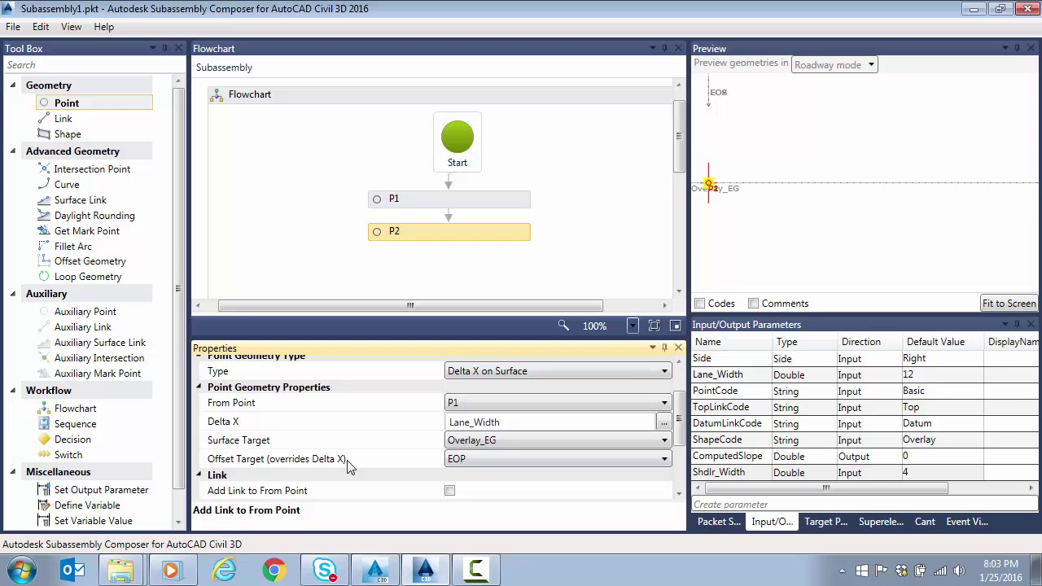
left_click(824, 523)
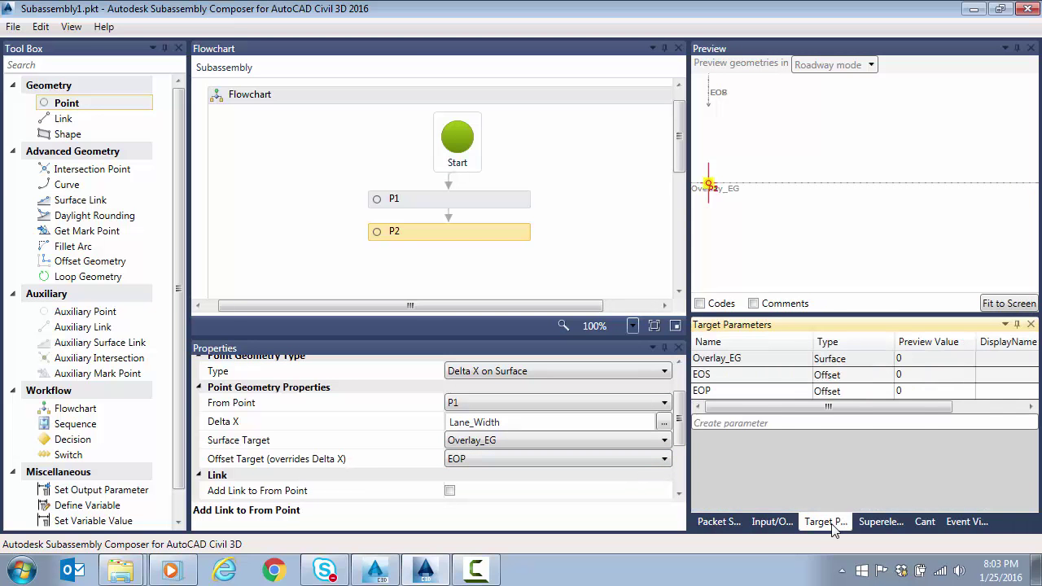
left_click(772, 522)
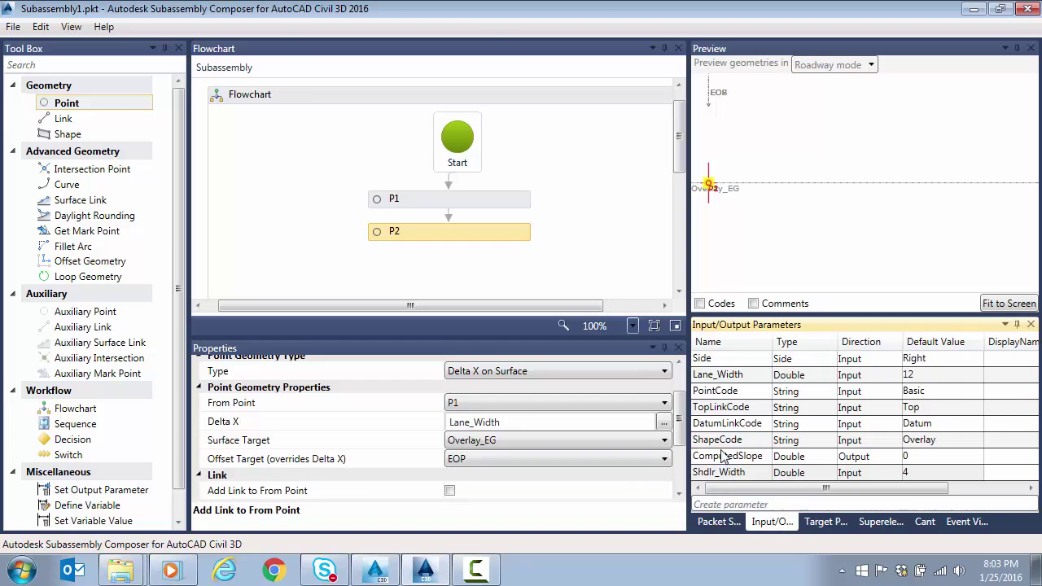
scroll(681, 432, "up", 3)
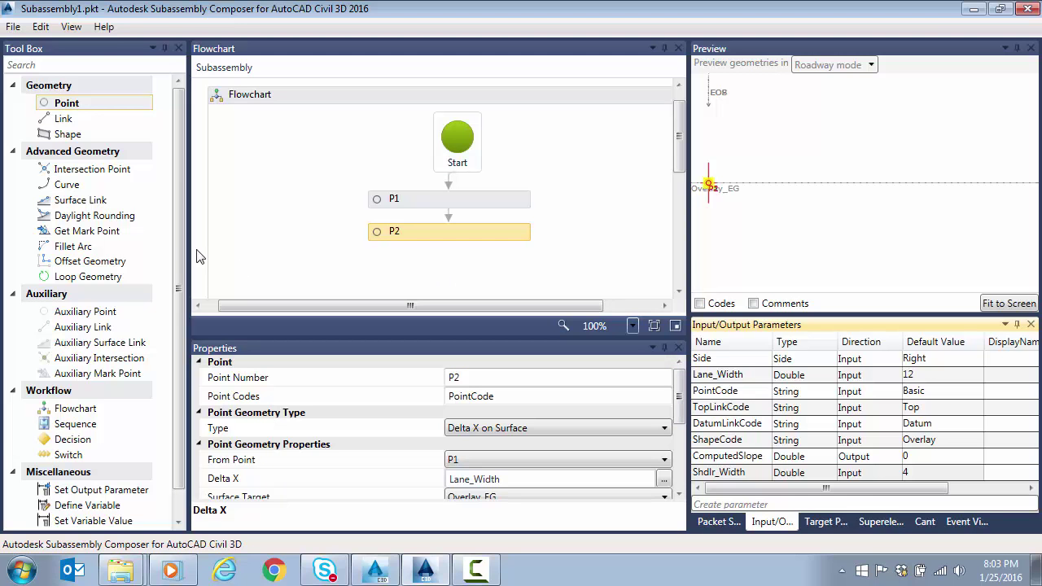
- Add a Set Output Parameter element below P2 in the flowchart and choose ComputedSlope as its output parameter
left_click_drag(180, 255, 181, 312)
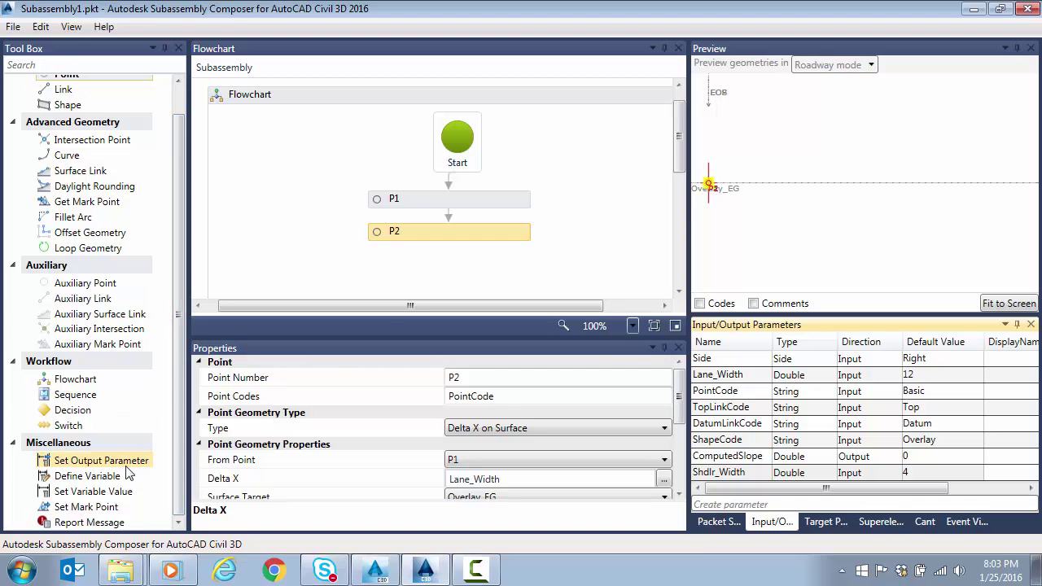
left_click_drag(127, 470, 467, 259)
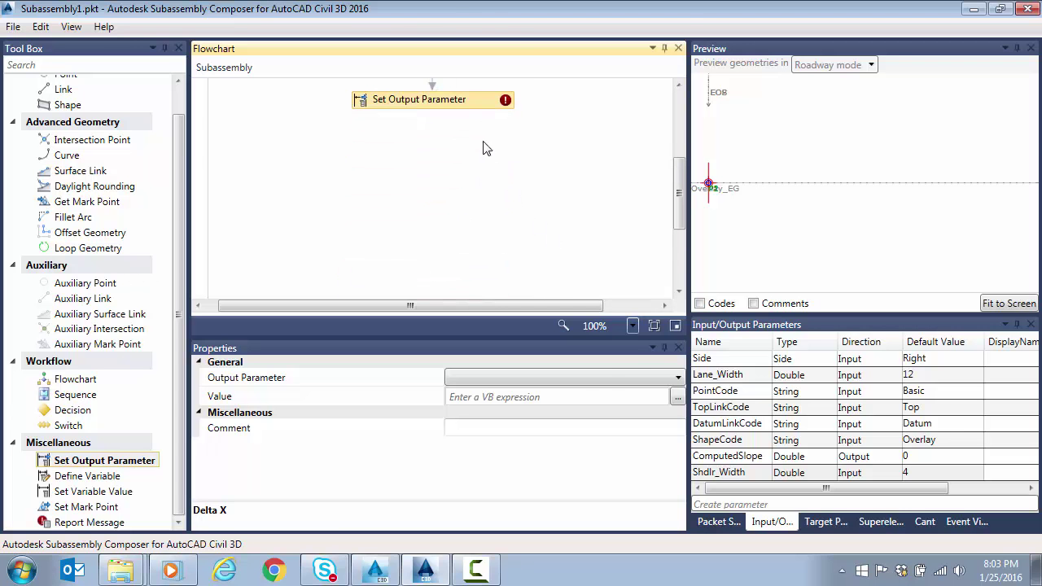
scroll(487, 151, "up", 3)
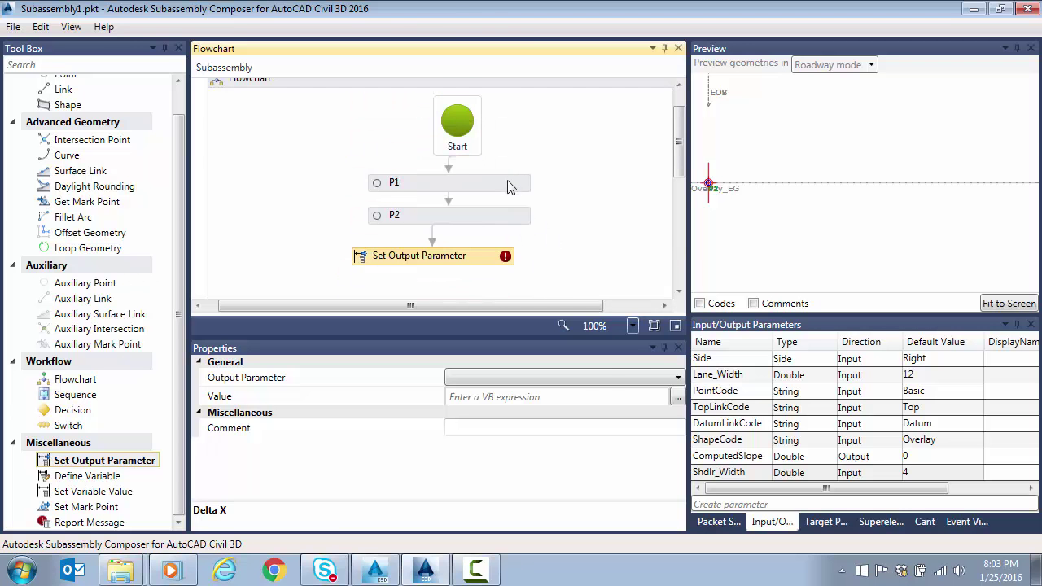
left_click(580, 377)
left_click(522, 394)
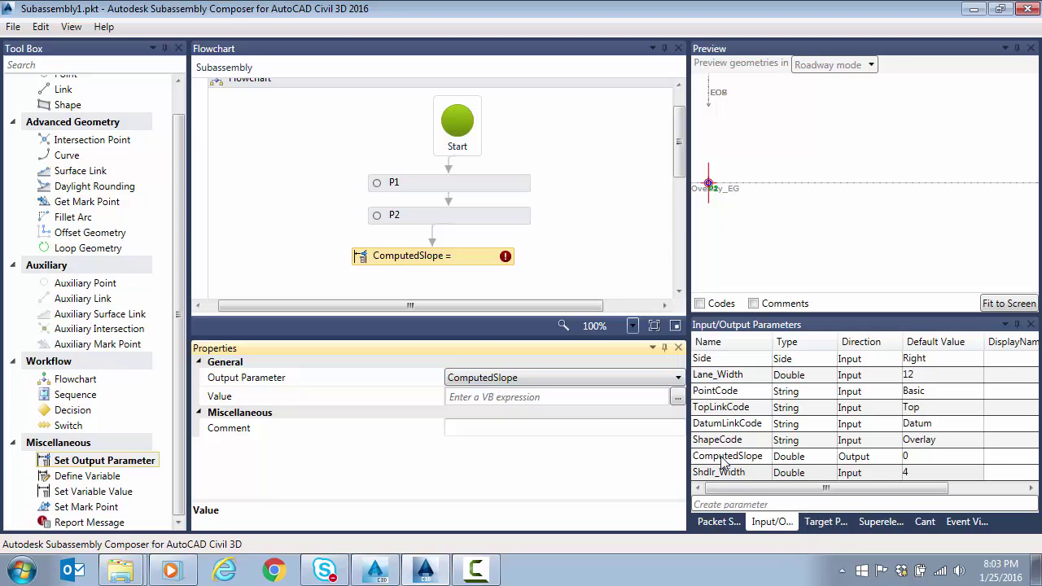
- Set the value of the ComputedSlope output parameter to the expression P1.SlopeTo("P2")
left_click(519, 397)
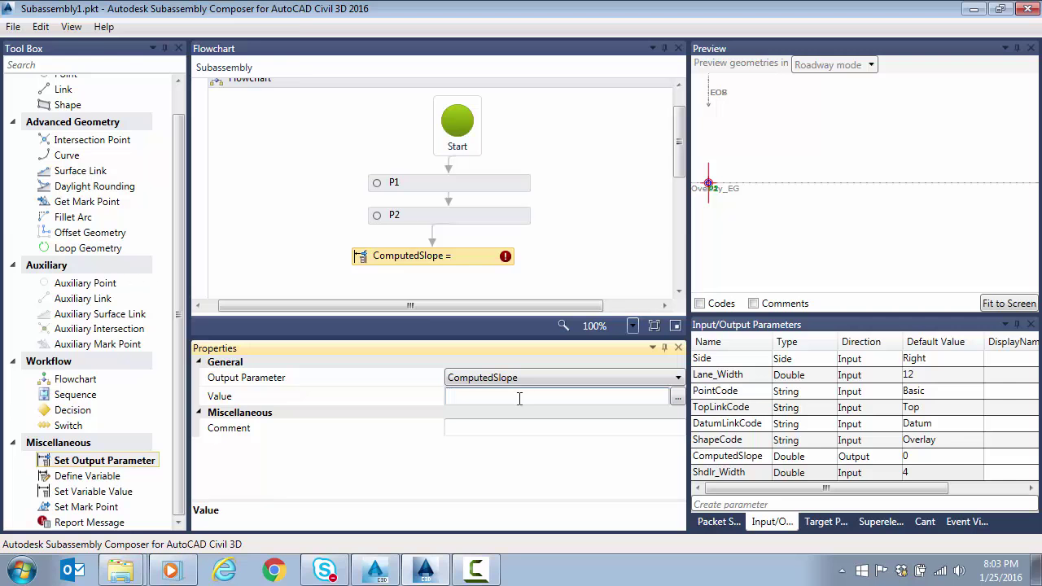
left_click(103, 26)
left_click(135, 28)
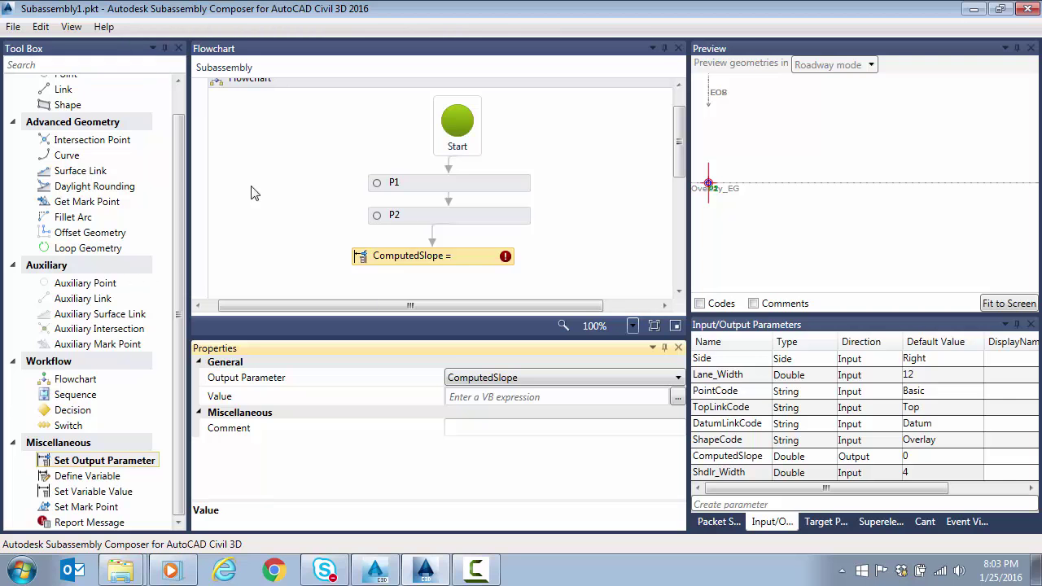
left_click(479, 403)
type("P1")
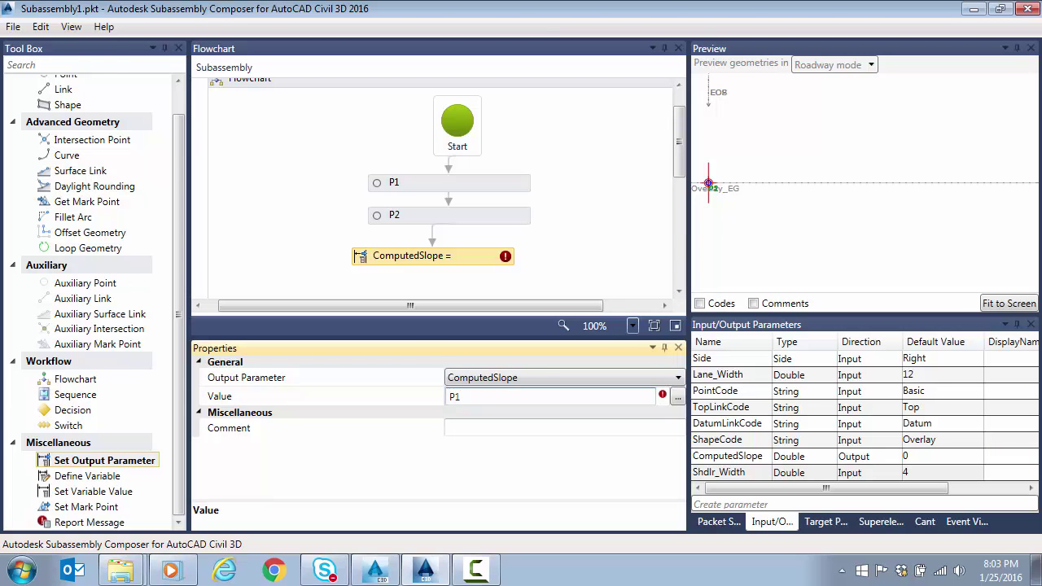
type(".Slope")
type("To")
type("(")
type("\"")
type("P")
type("2")
key("BackSpace")
type("\"")
key("Return")
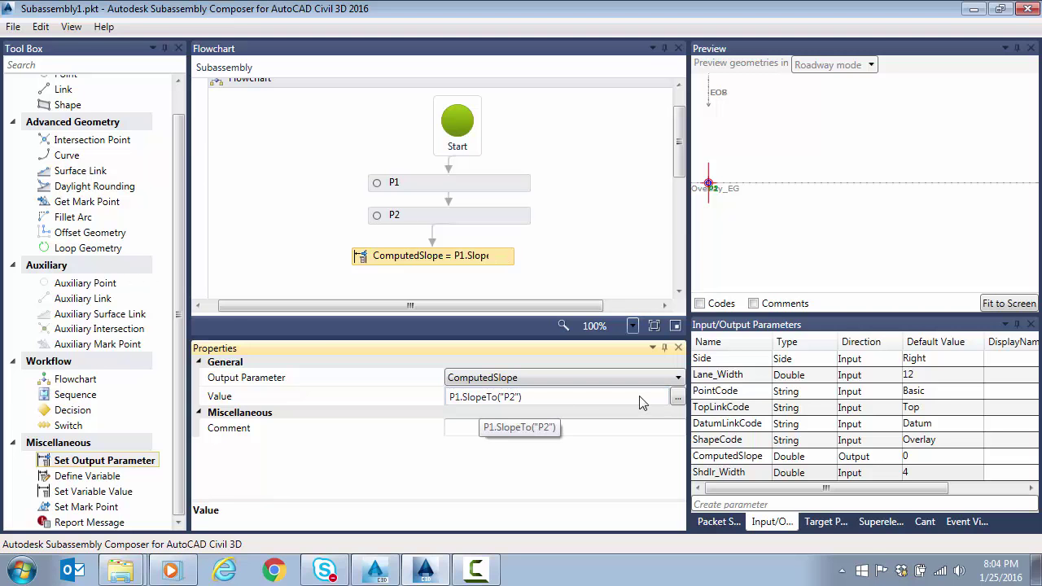
- Fit the preview geometry to the screen and move the EOS offset target outward beyond EOP
left_click(1001, 303)
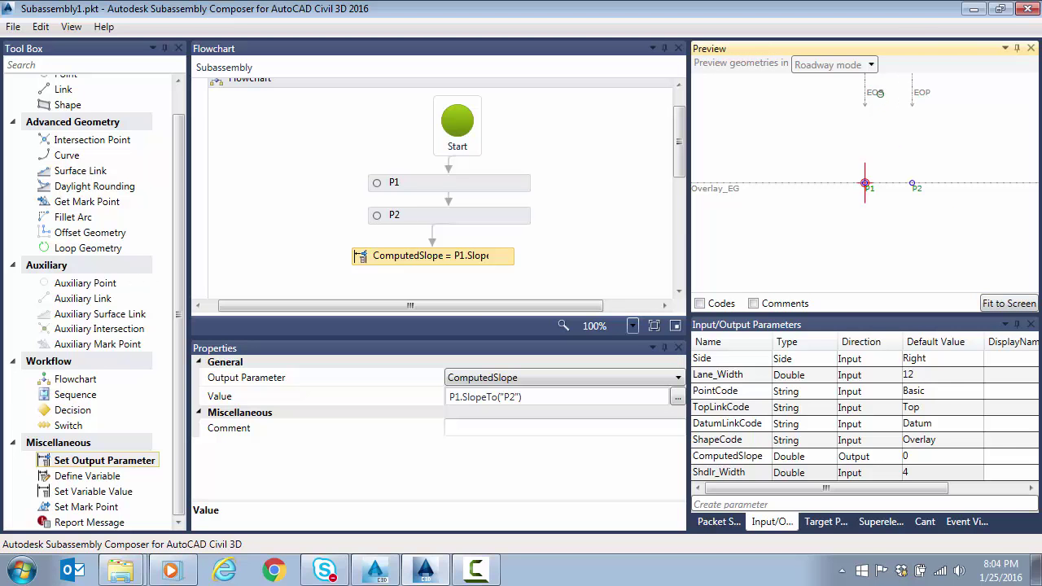
left_click_drag(880, 92, 987, 93)
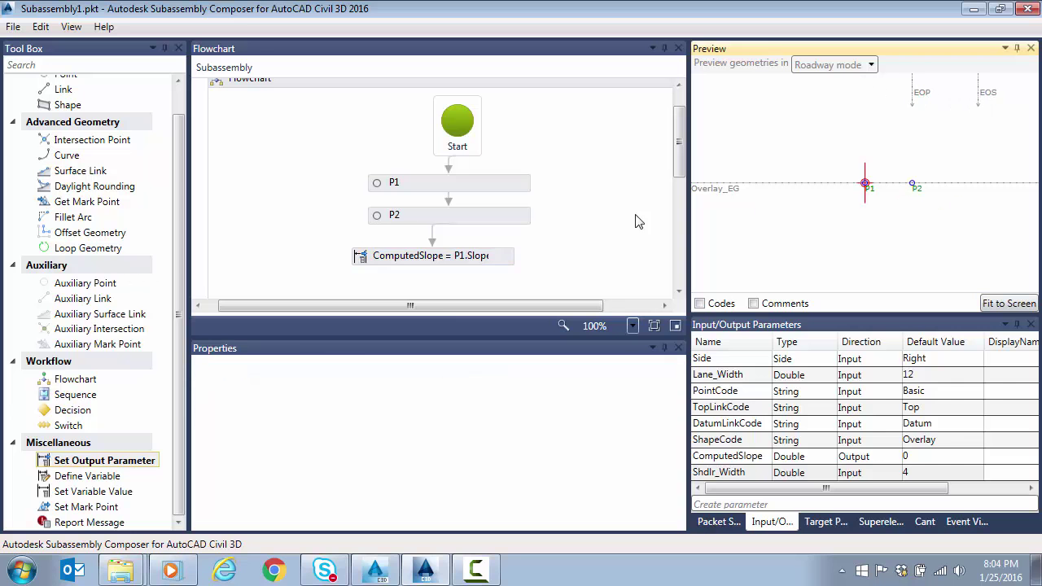
- Reposition the ComputedSlope output element closer beneath P2 in the flowchart
left_click(420, 218)
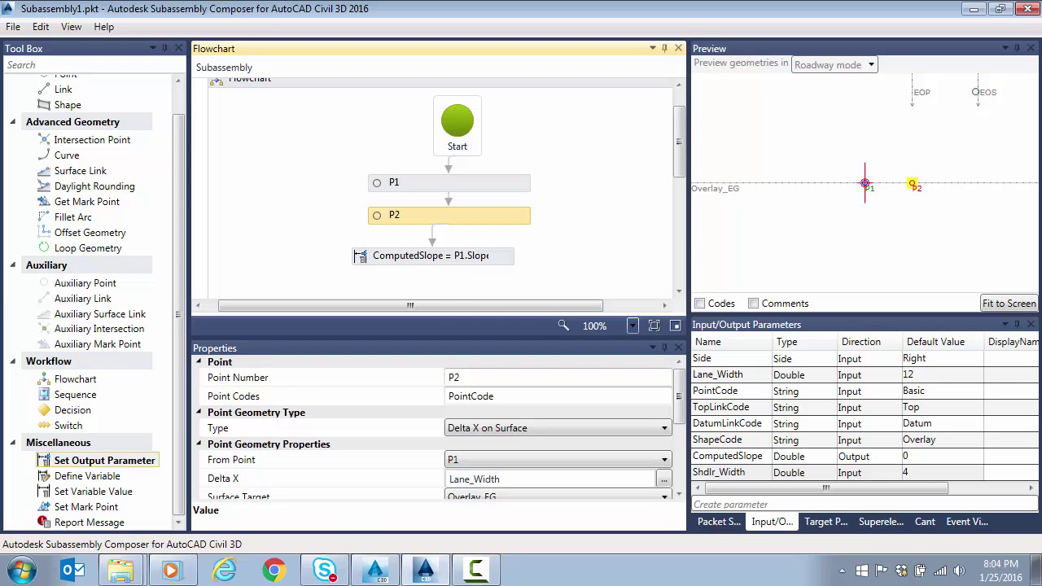
left_click(458, 256)
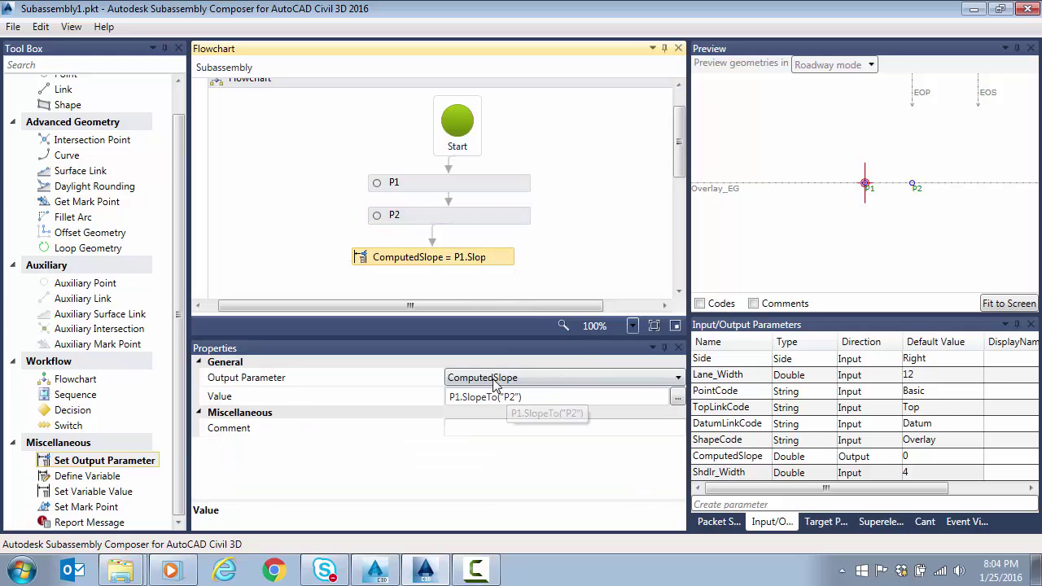
left_click(484, 271)
left_click_drag(446, 263, 470, 256)
left_click(560, 263)
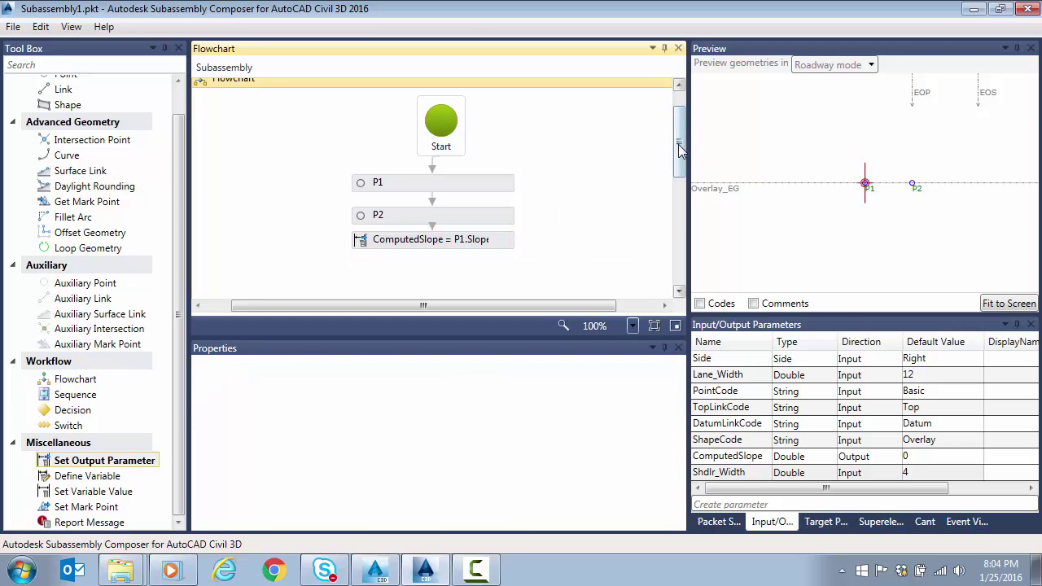
- Add point P3 below the ComputedSlope element in the flowchart and assign it the point code PointCode
left_click_drag(680, 149, 681, 163)
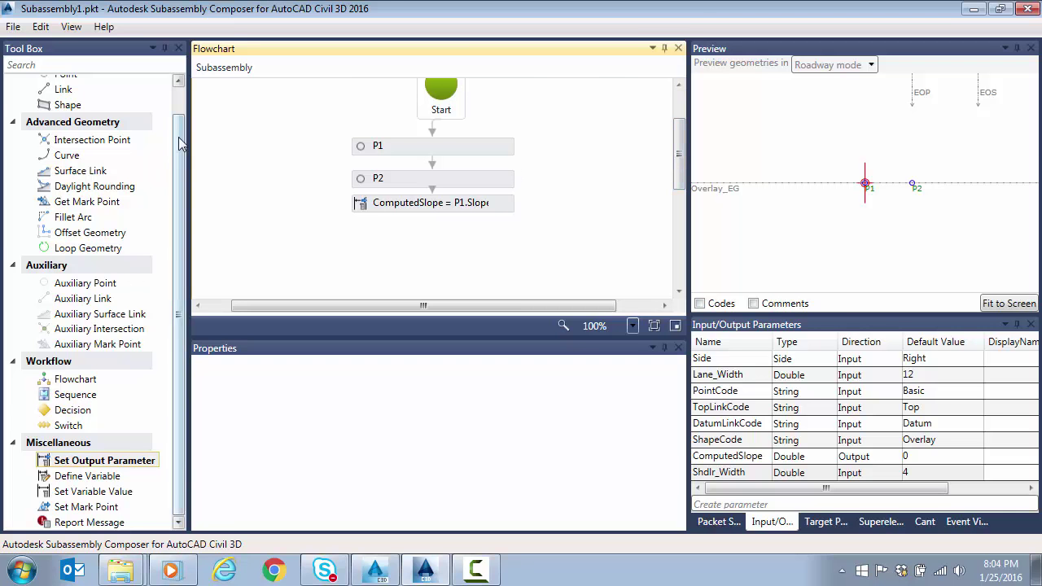
scroll(106, 106, "up", 1)
left_click_drag(106, 106, 456, 237)
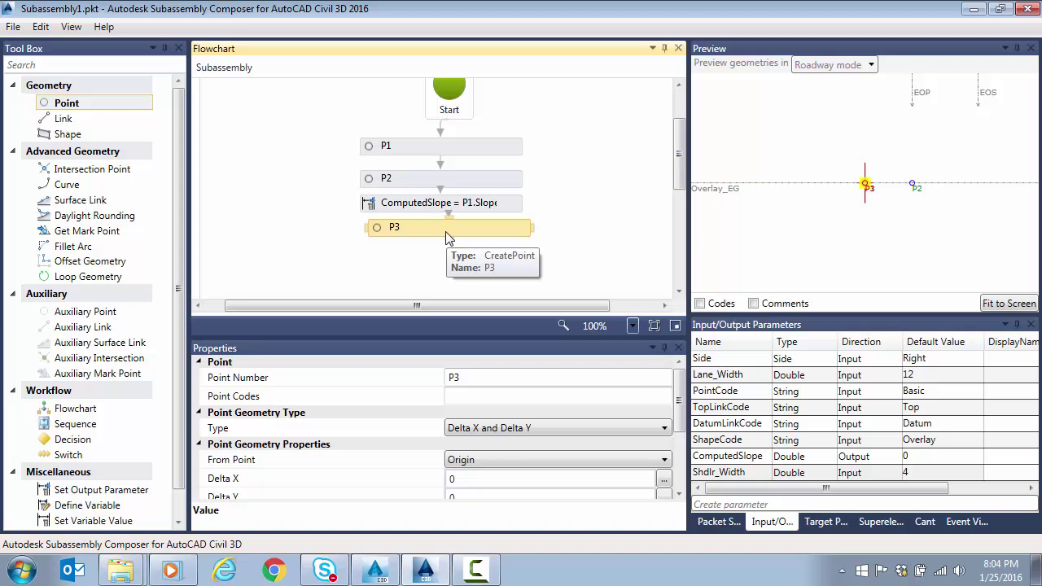
left_click(583, 392)
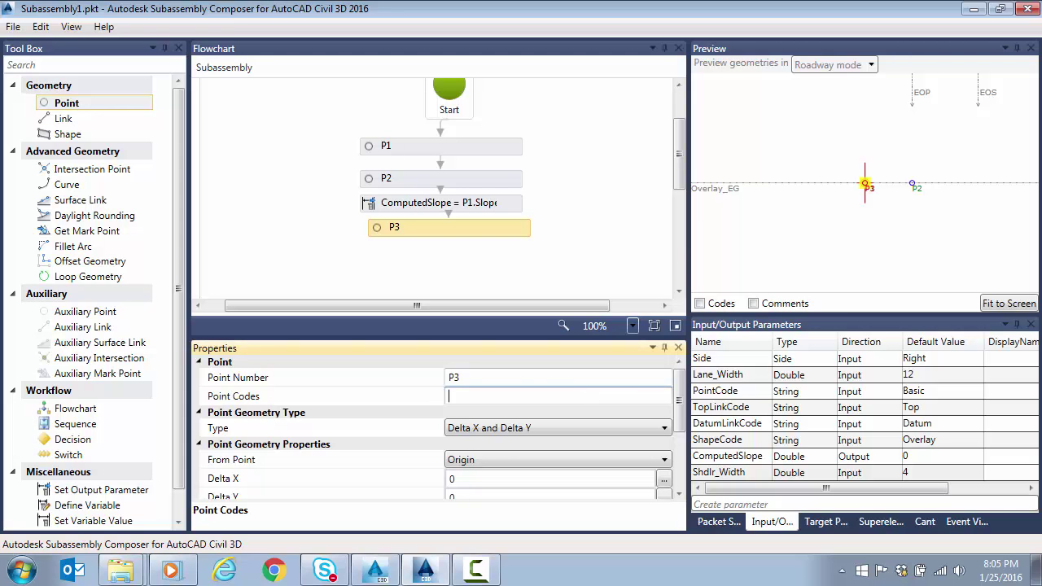
type("PointCode")
key("Return")
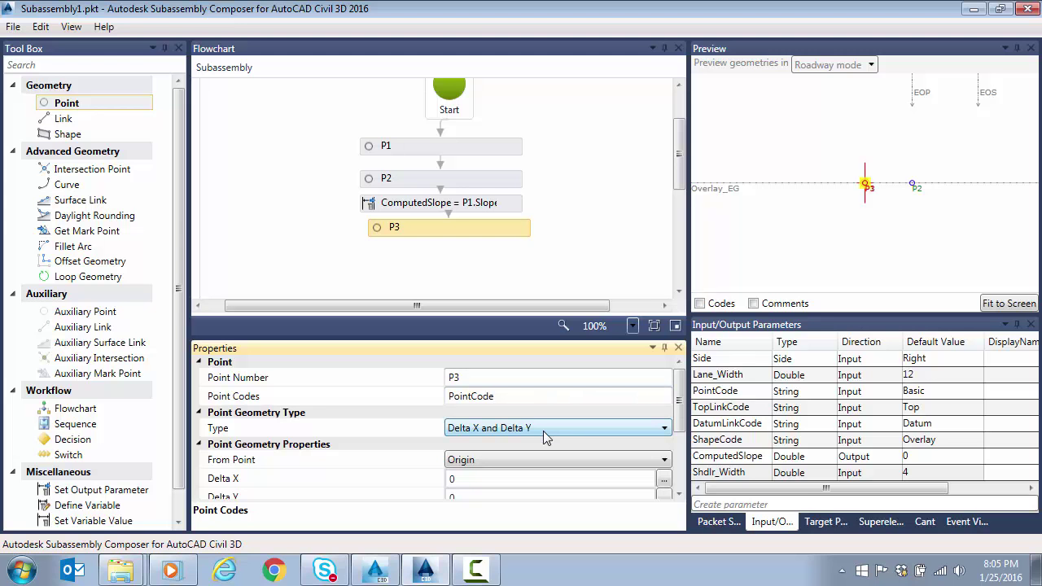
- Set point P3's geometry type to Slope and Delta X, with P2 as its from point
left_click(545, 437)
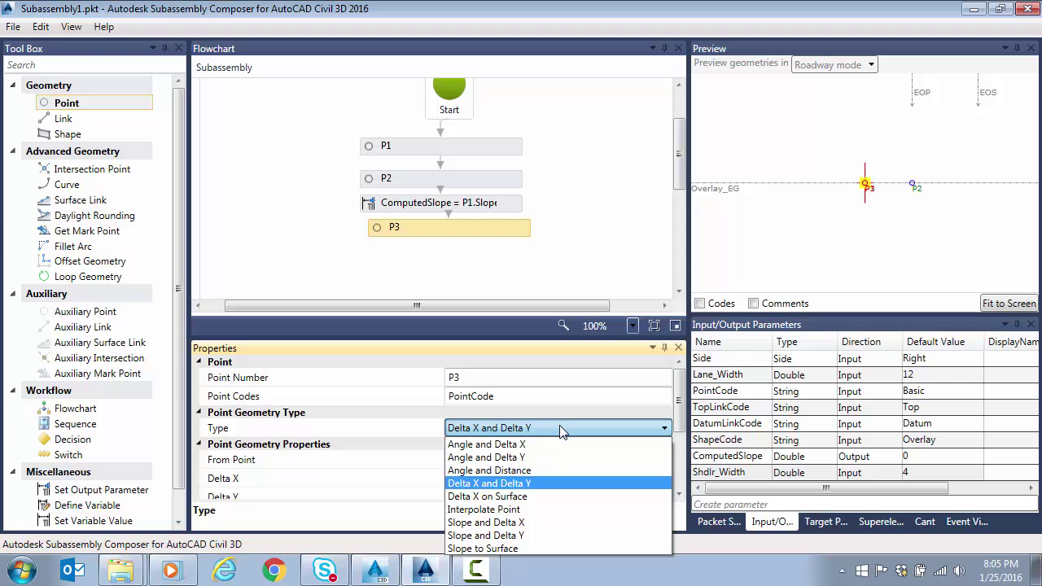
left_click(529, 522)
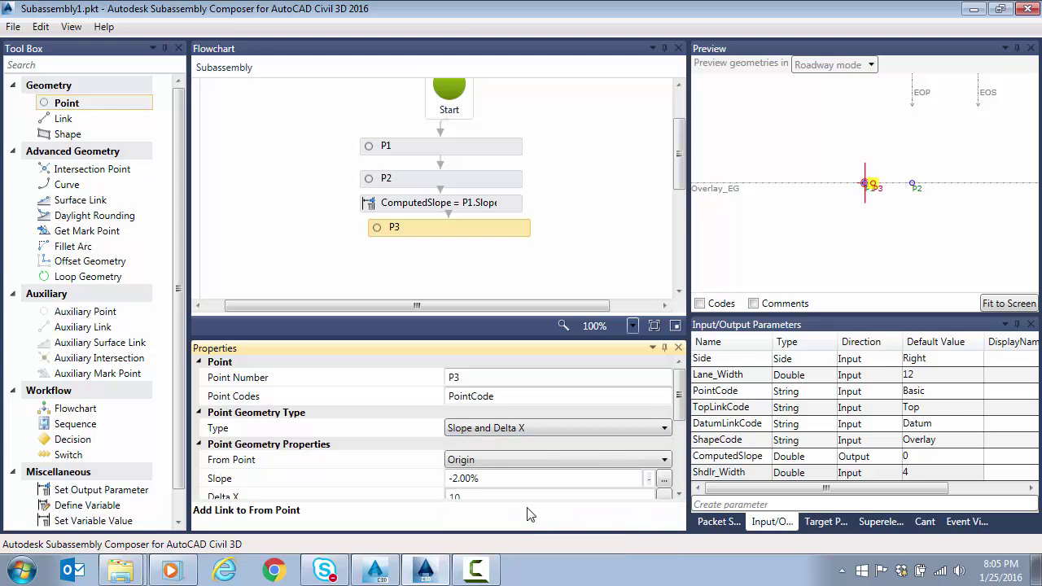
left_click(681, 408)
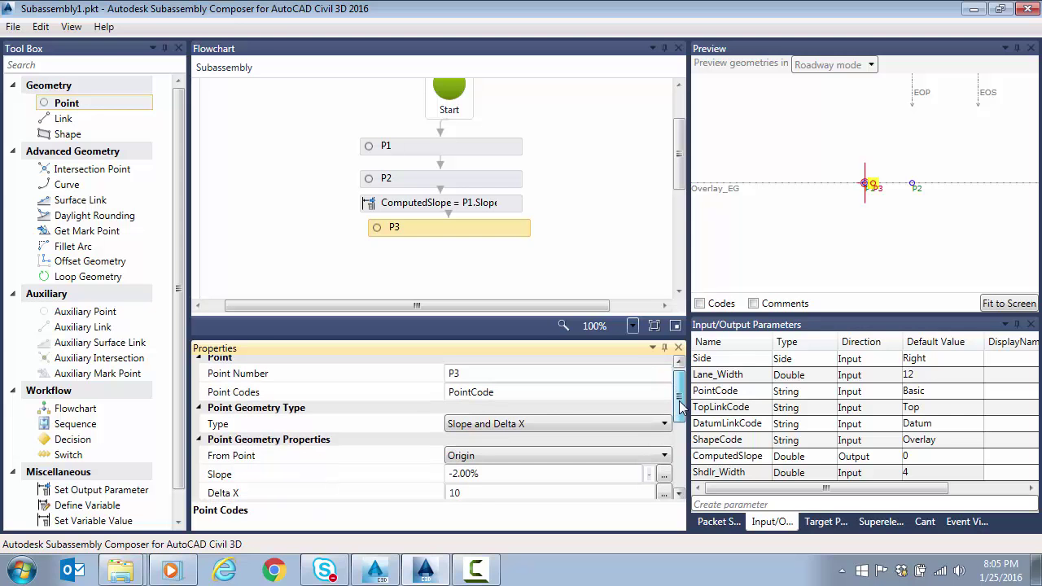
left_click_drag(681, 407, 681, 413)
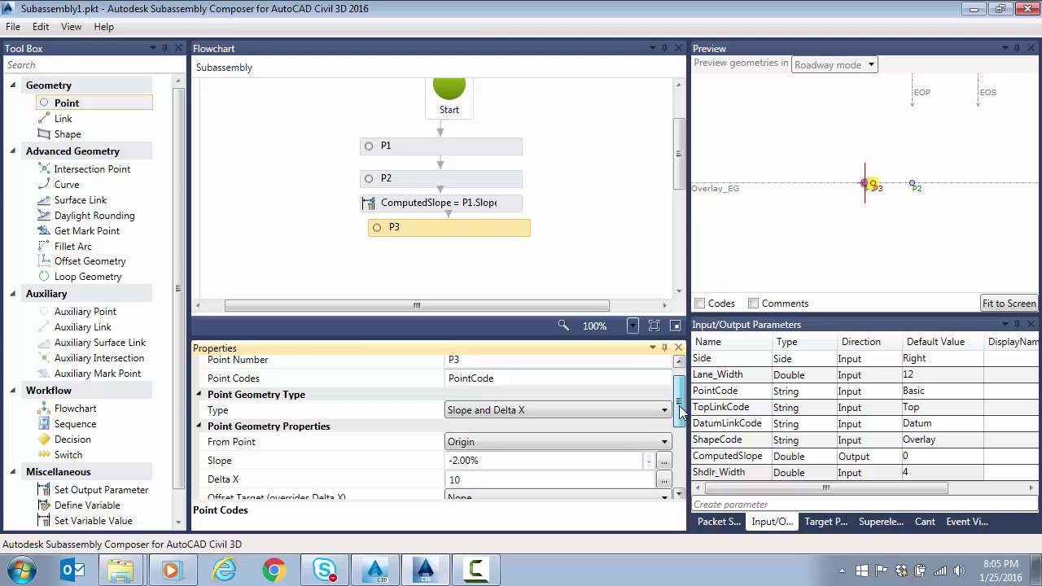
left_click(502, 447)
left_click(494, 457)
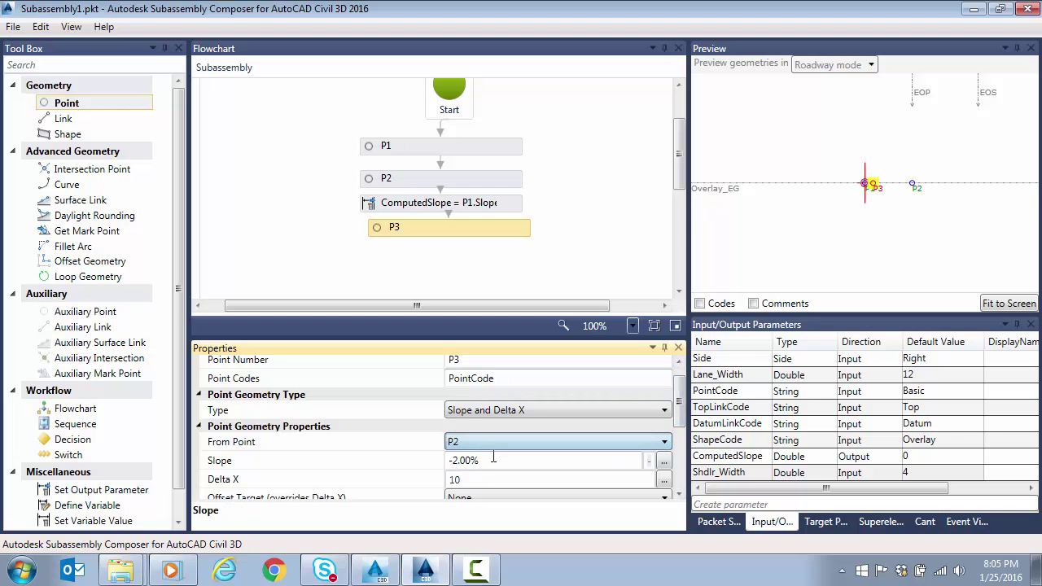
- Set point P3's slope to ComputedSlope and its Delta X to Shdlr_Width
scroll(681, 429, "down", 2)
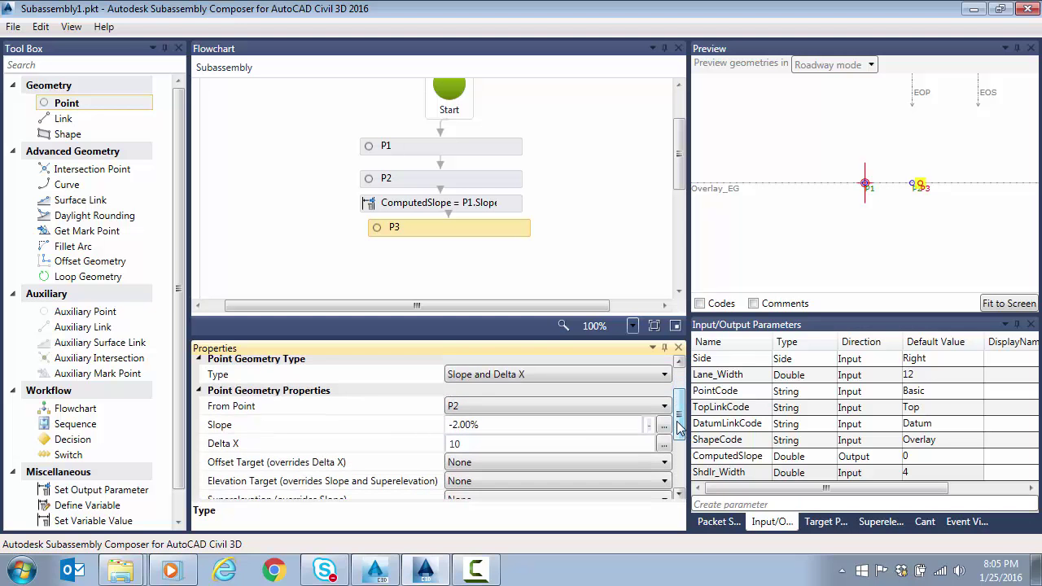
left_click(518, 424)
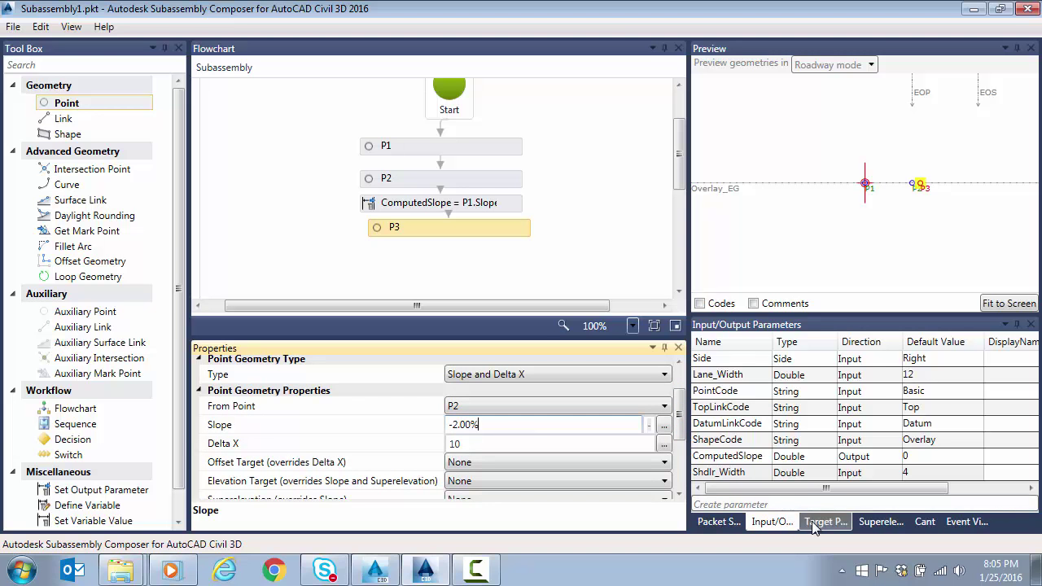
left_click_drag(492, 424, 356, 427)
type("ComputedSlope")
key("Return")
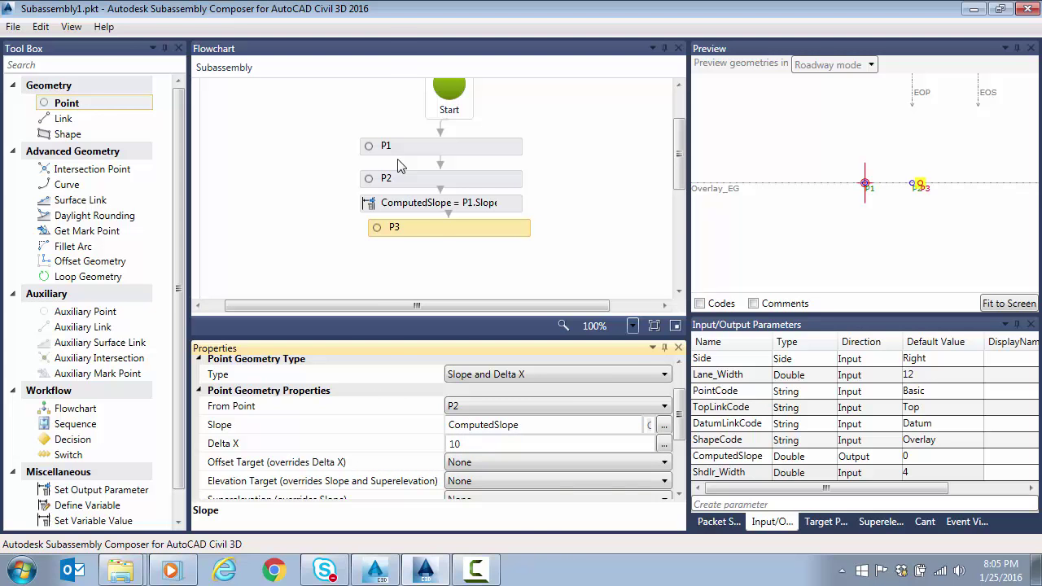
left_click(522, 444)
type("Sh")
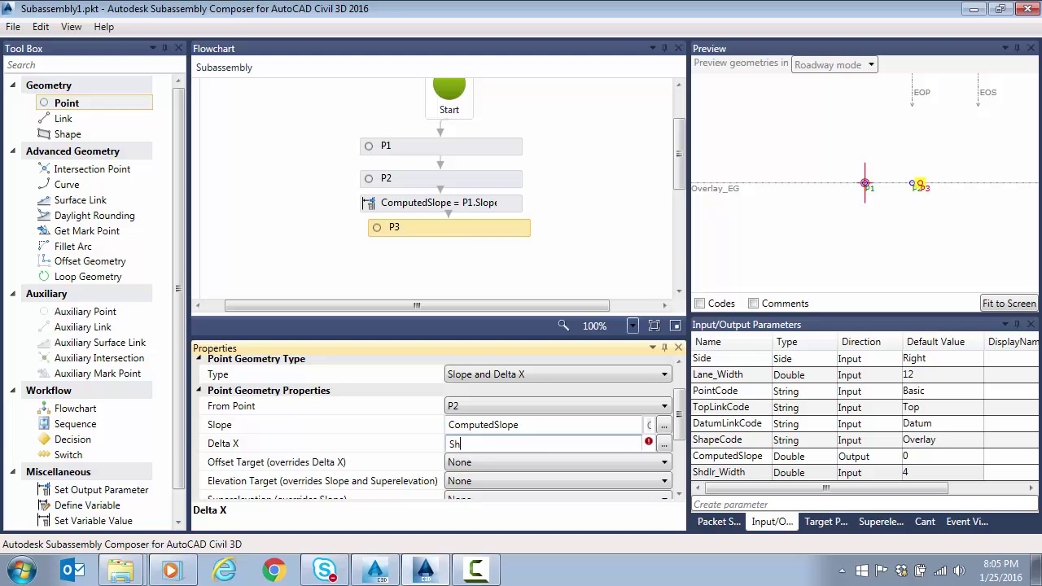
type("dlr_Width")
key("Return")
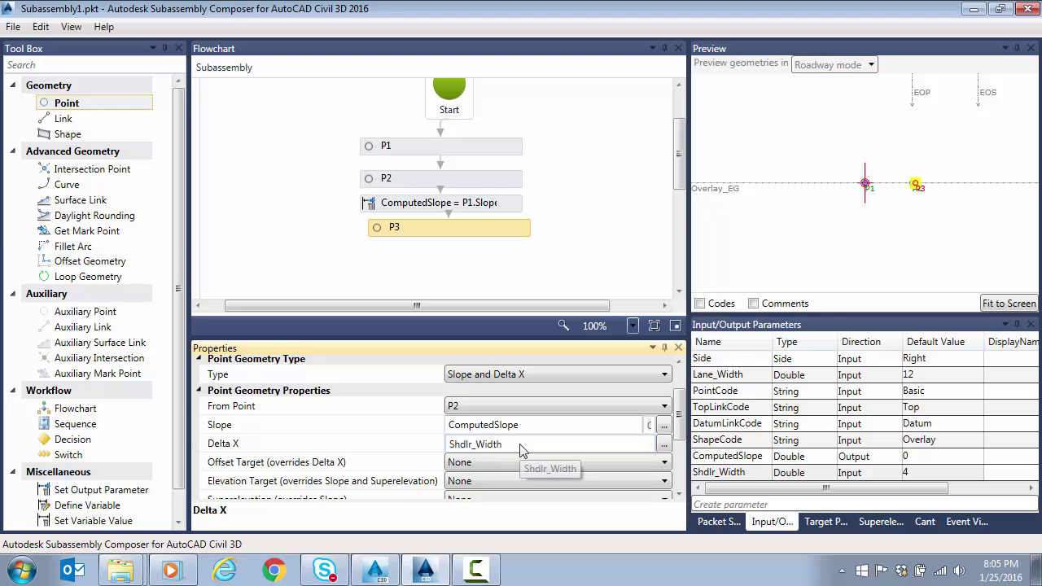
- Set point P3's offset target to EOS and review its remaining geometry properties
left_click(513, 464)
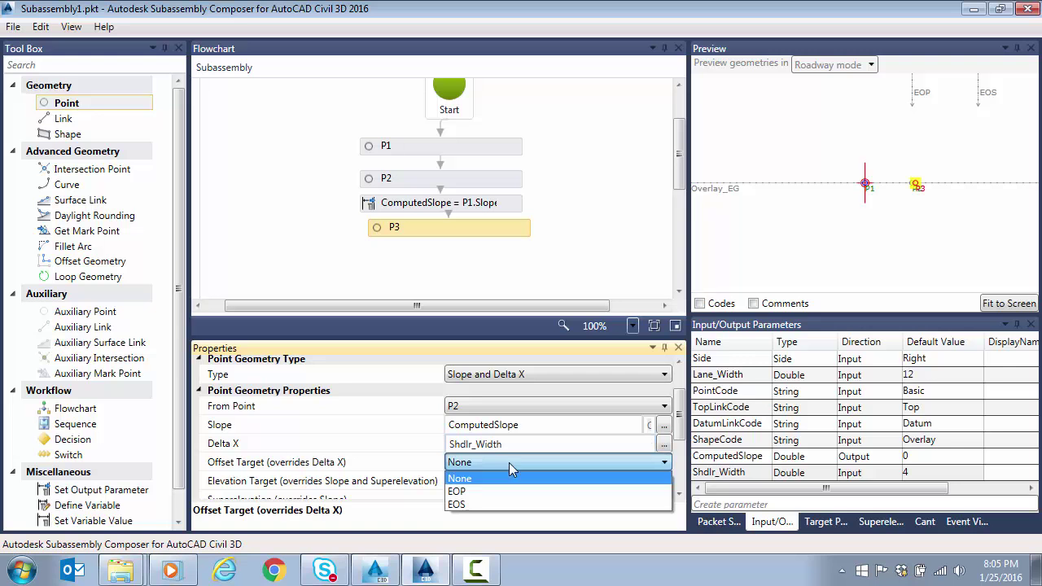
left_click(468, 505)
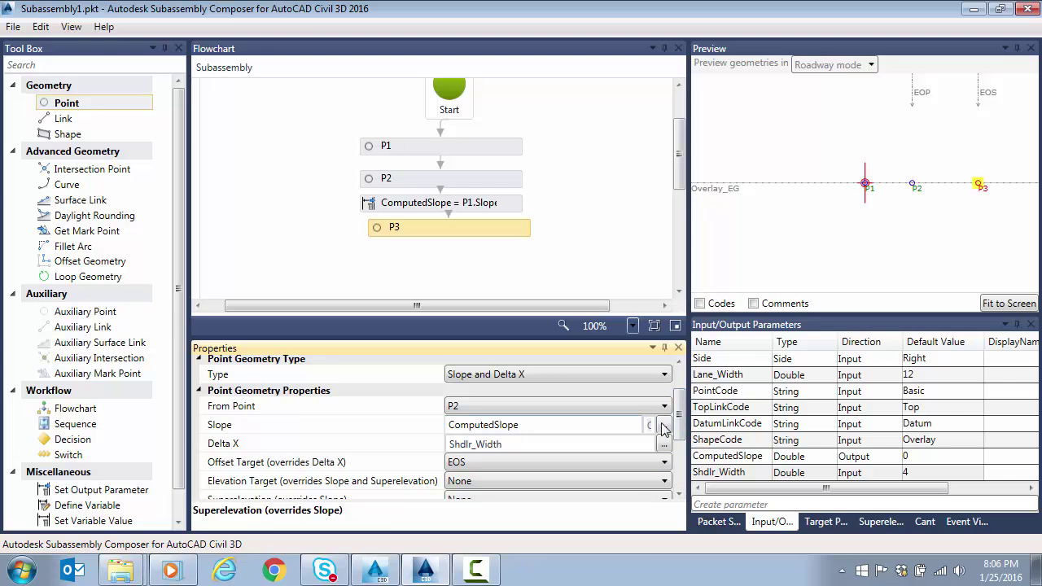
left_click_drag(680, 418, 682, 422)
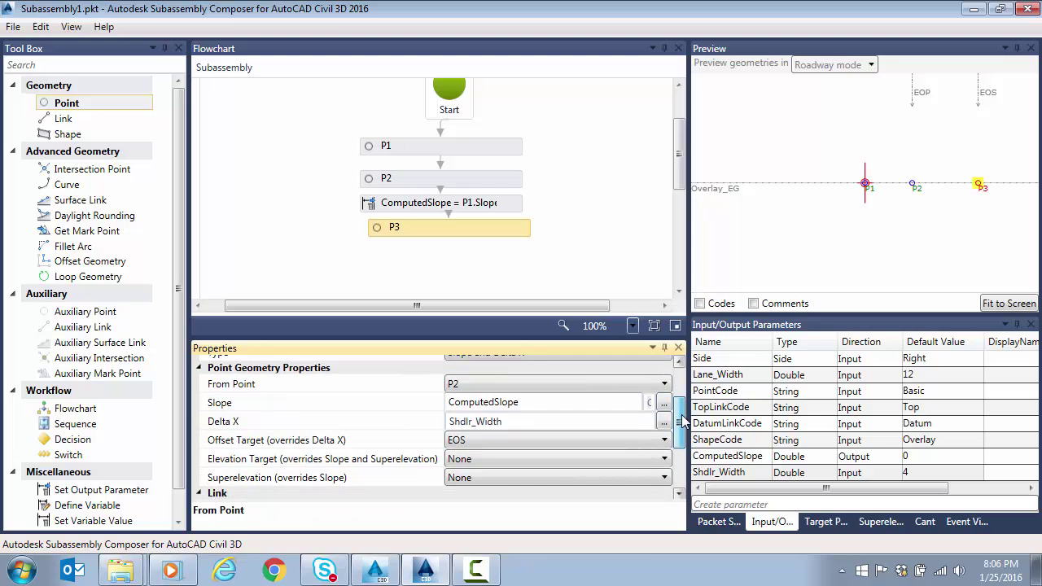
left_click_drag(683, 422, 685, 377)
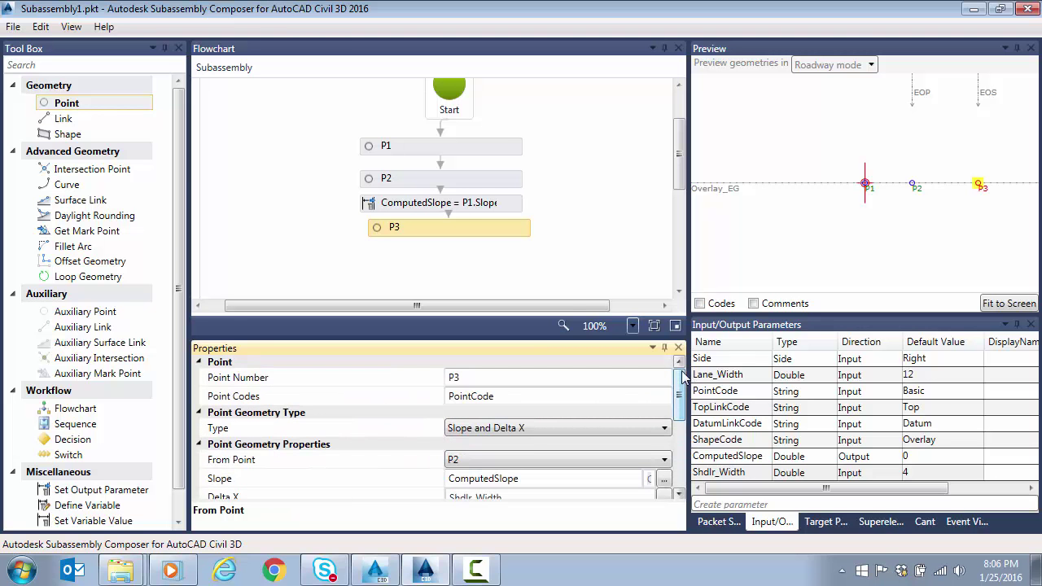
- Add point P4 below P3 in the flowchart and turn off its link to the from point
left_click_drag(68, 103, 476, 265)
scroll(686, 405, "down", 3)
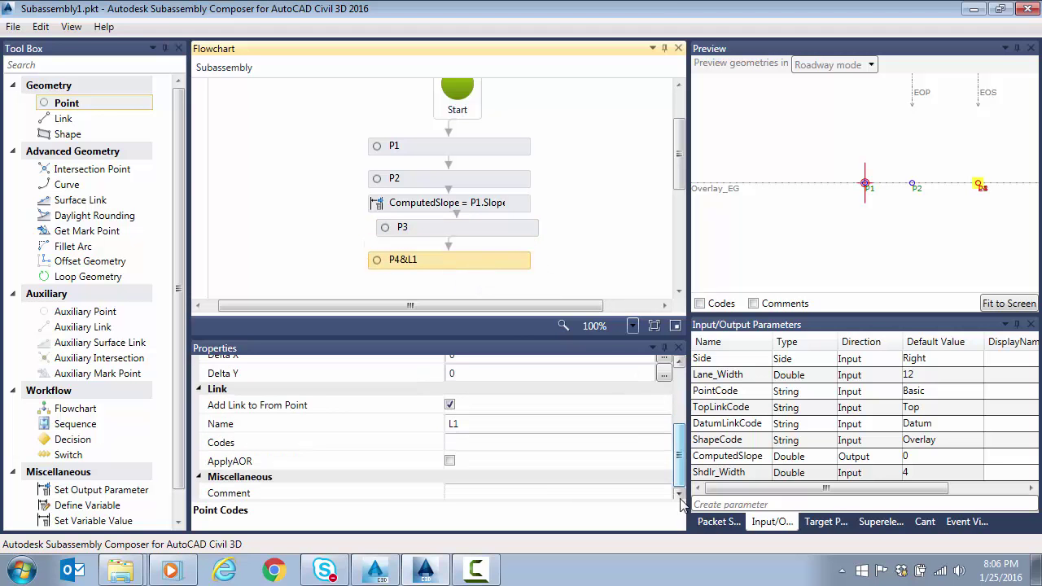
left_click(455, 407)
left_click(449, 405)
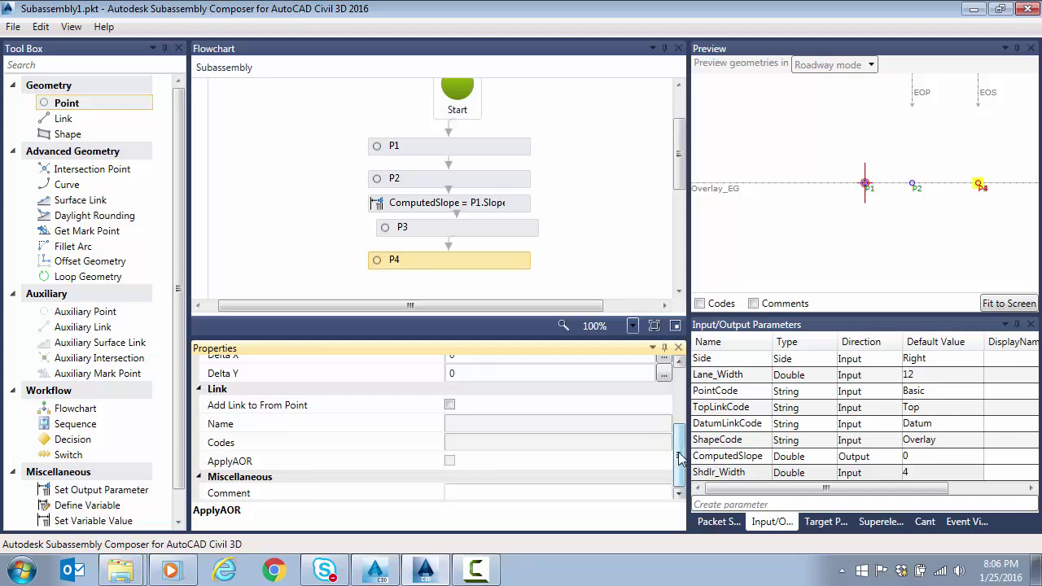
- Assign the point code PointCode to point P4
left_click_drag(680, 444, 675, 387)
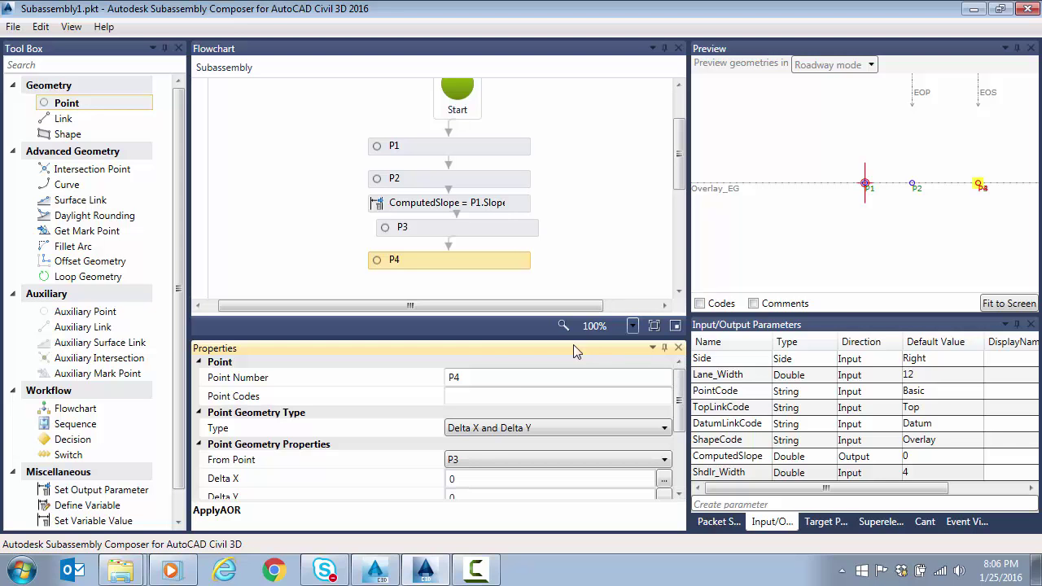
left_click(515, 395)
type("Po")
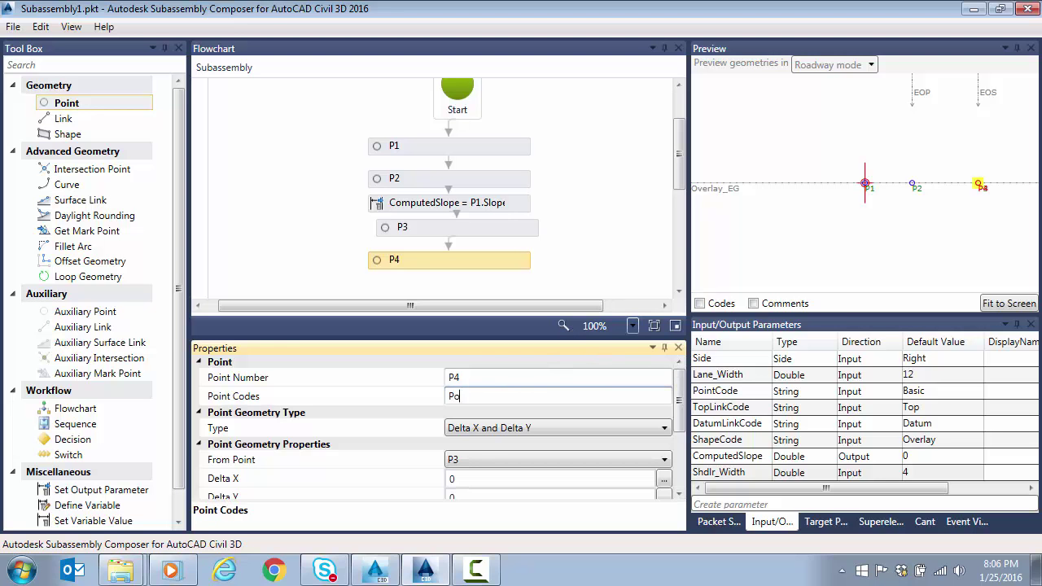
type("intCode")
left_click(428, 228)
left_click(444, 265)
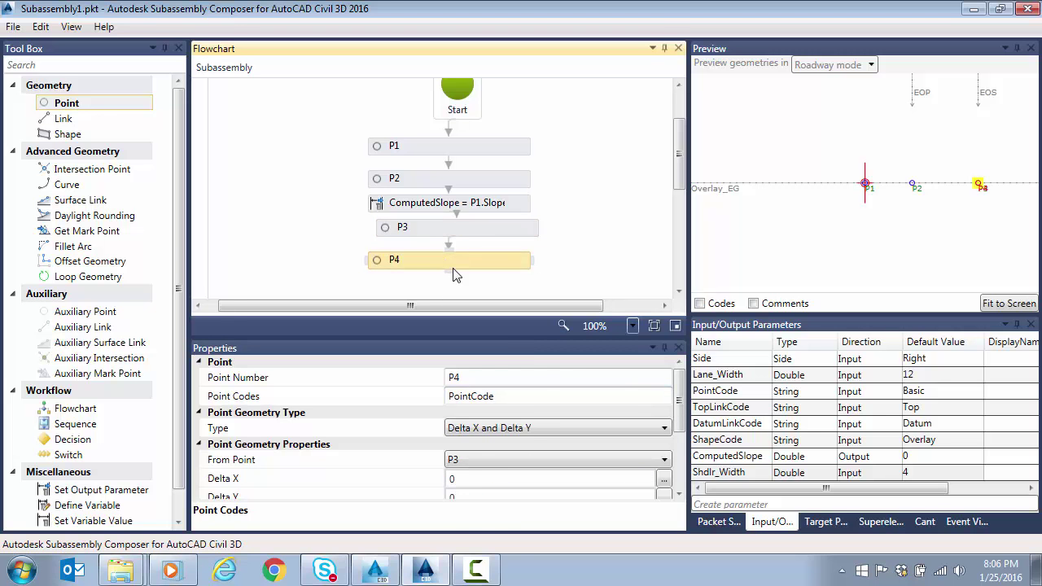
- Set point P4's geometry type to Delta X on Surface
left_click(541, 432)
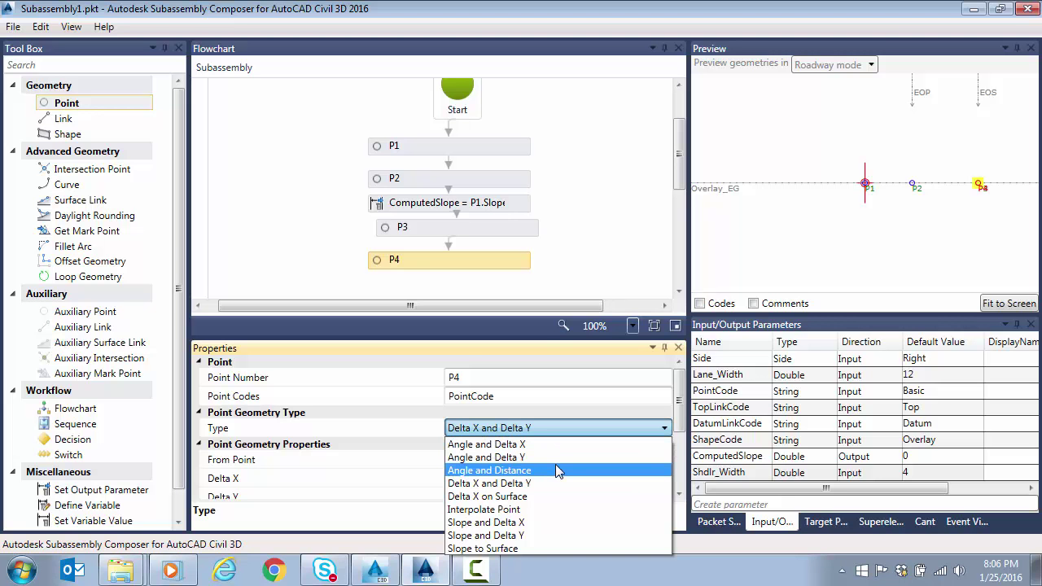
left_click(522, 496)
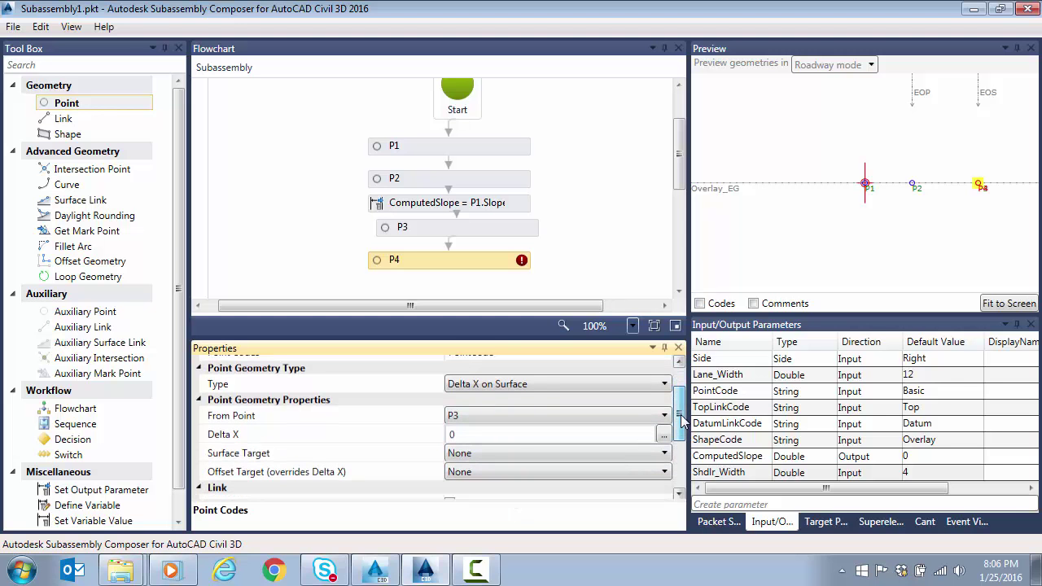
left_click_drag(684, 397, 684, 409)
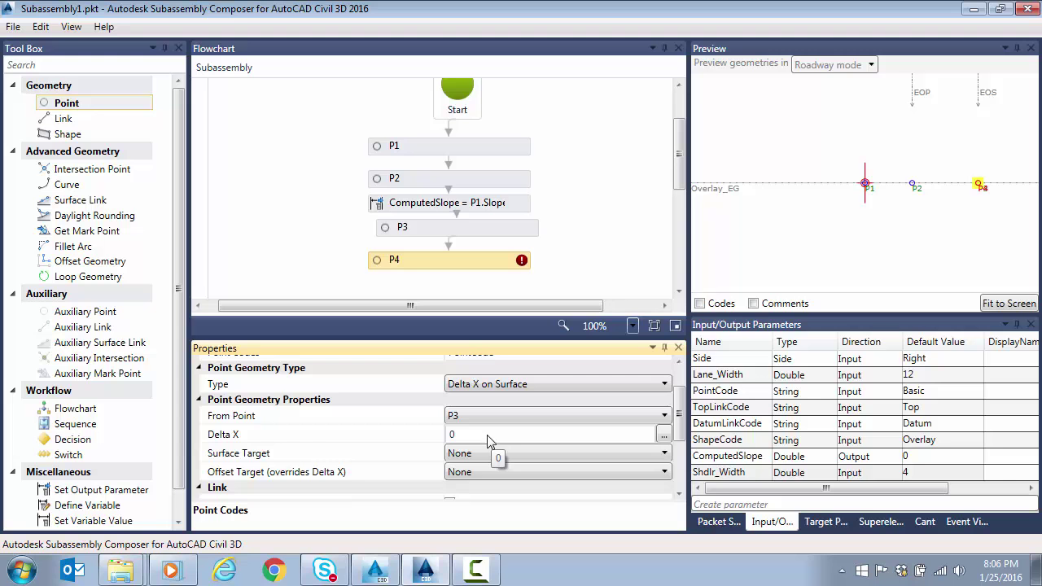
- Set point P4's surface target to Overlay_EG and review its remaining geometry properties
left_click(488, 449)
left_click(488, 449)
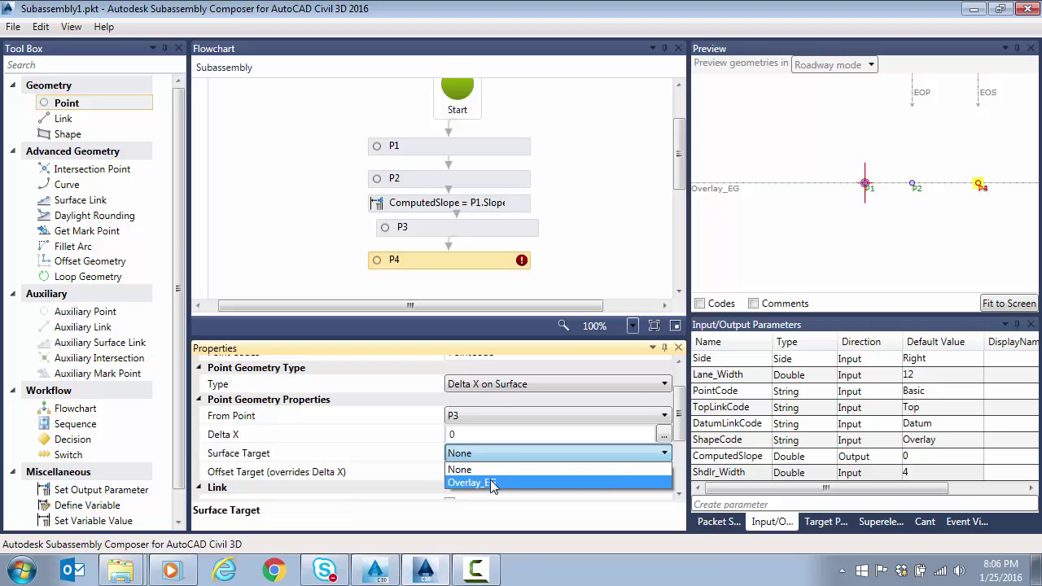
left_click(492, 484)
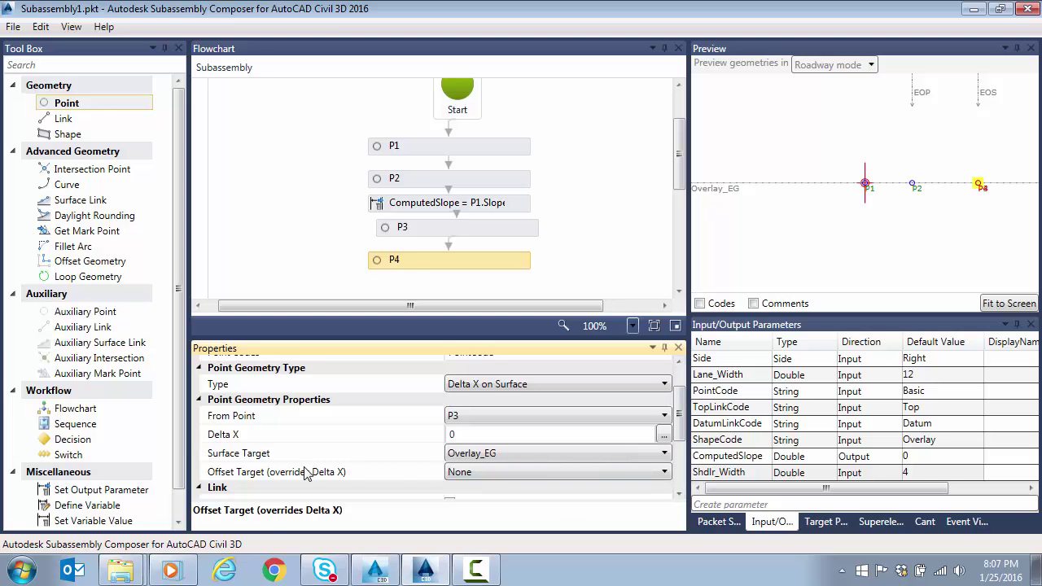
left_click_drag(679, 428, 680, 399)
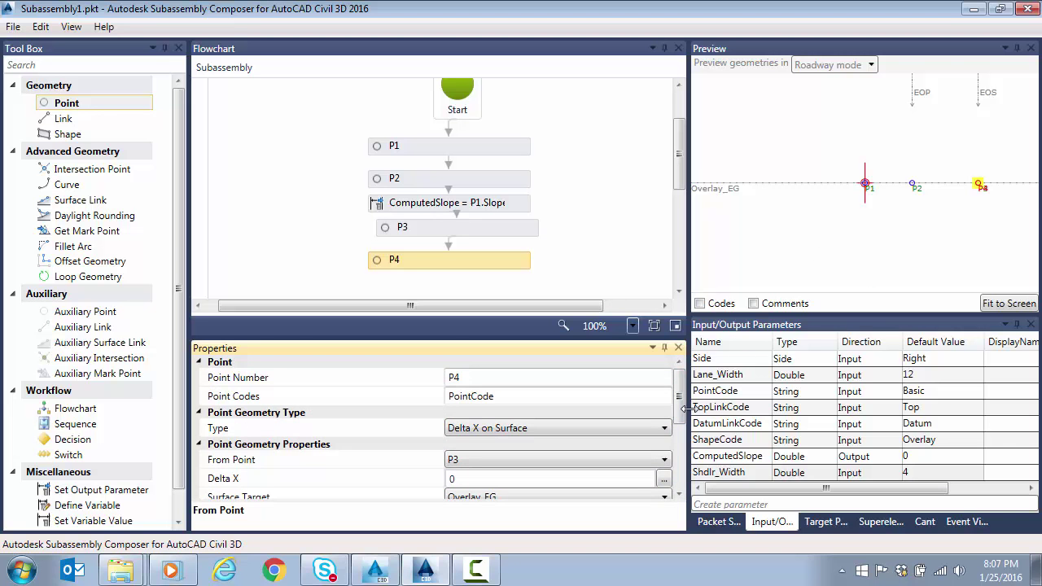
scroll(686, 403, "down", 1)
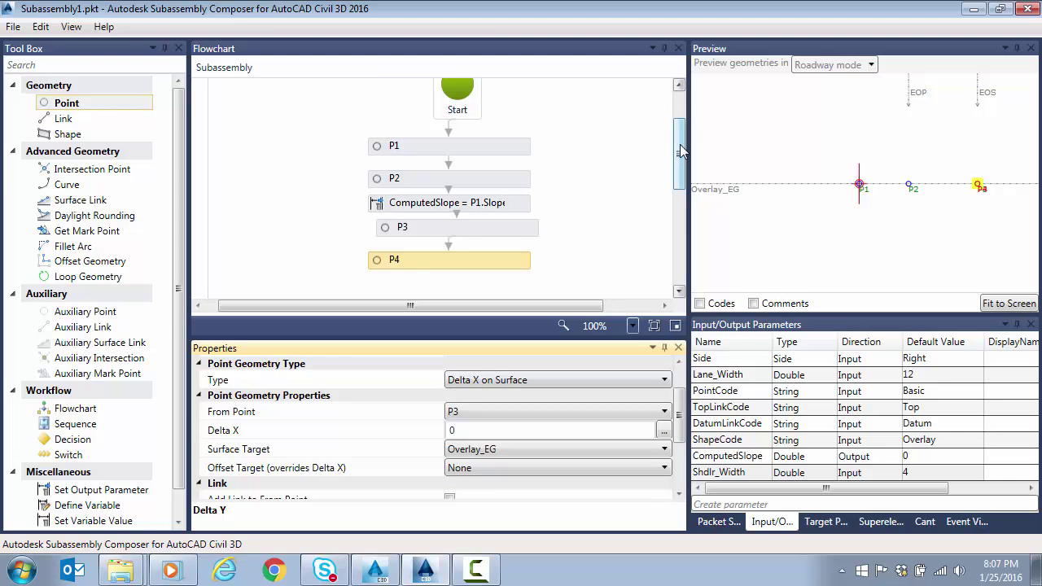
- Add a link below P4 in the flowchart with start point P1 and end point P2
left_click_drag(682, 151, 683, 161)
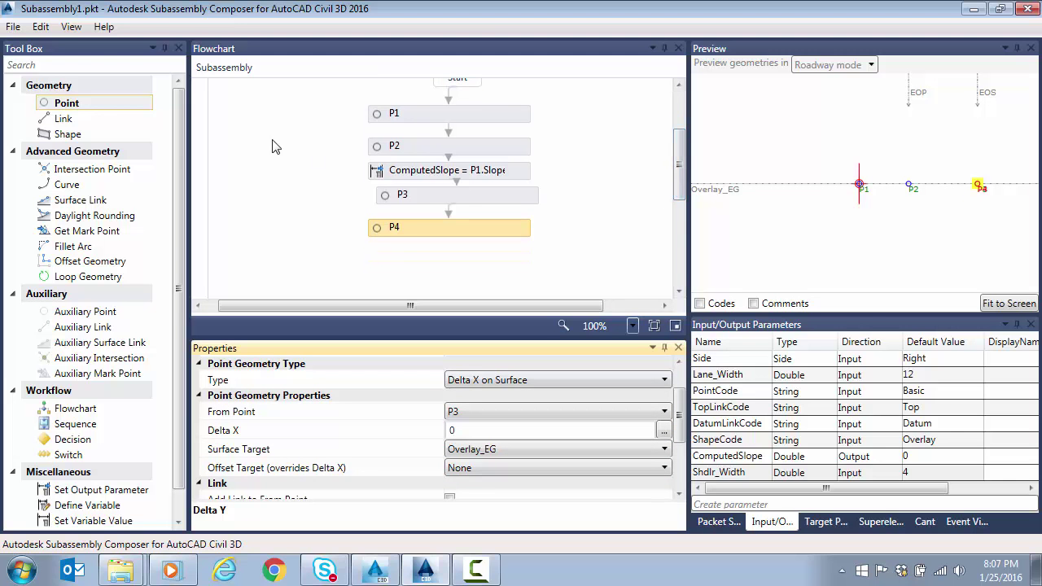
left_click_drag(66, 119, 452, 266)
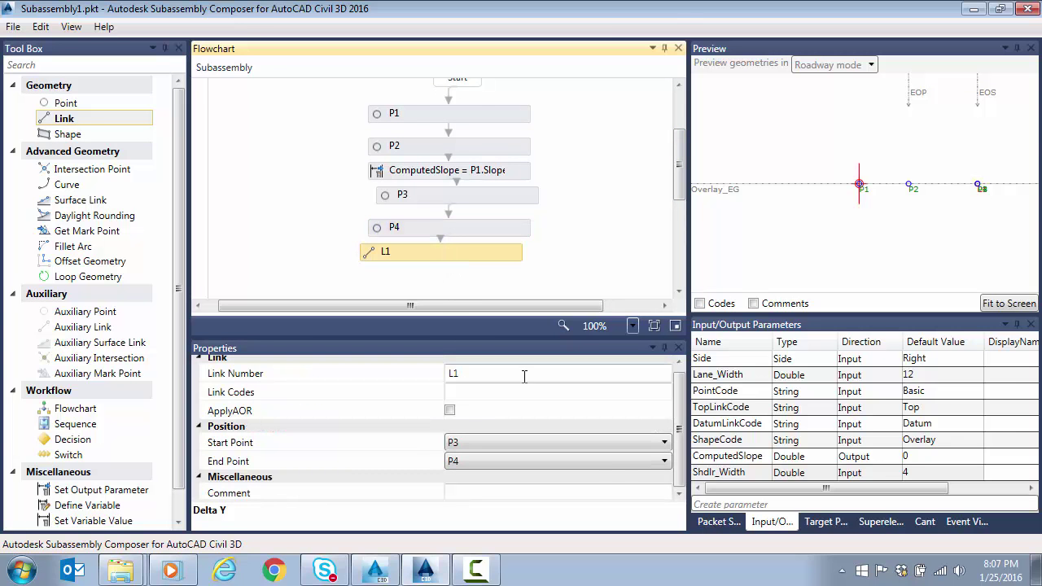
left_click(513, 444)
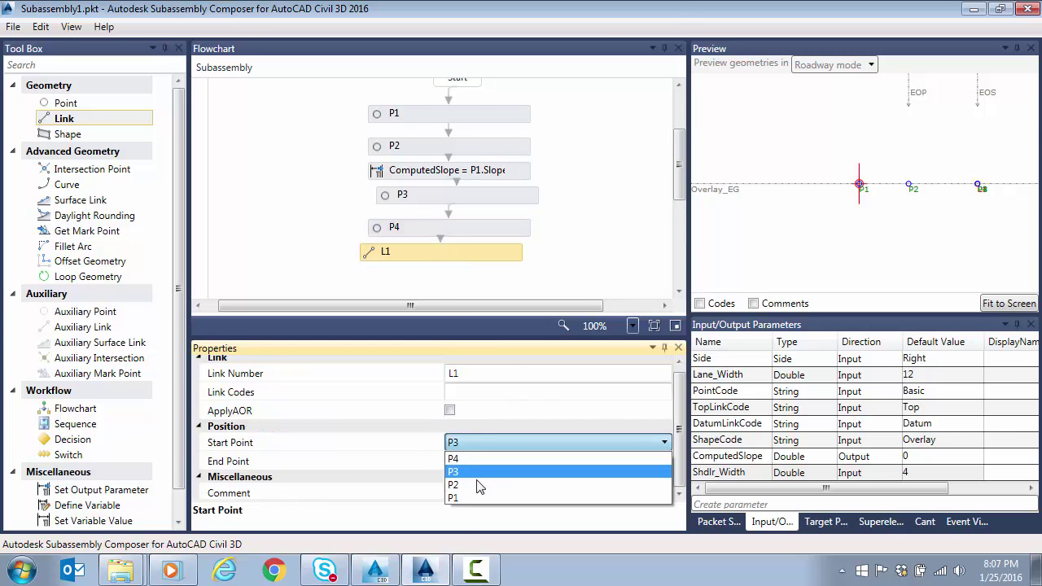
left_click(479, 498)
left_click(485, 461)
left_click(484, 504)
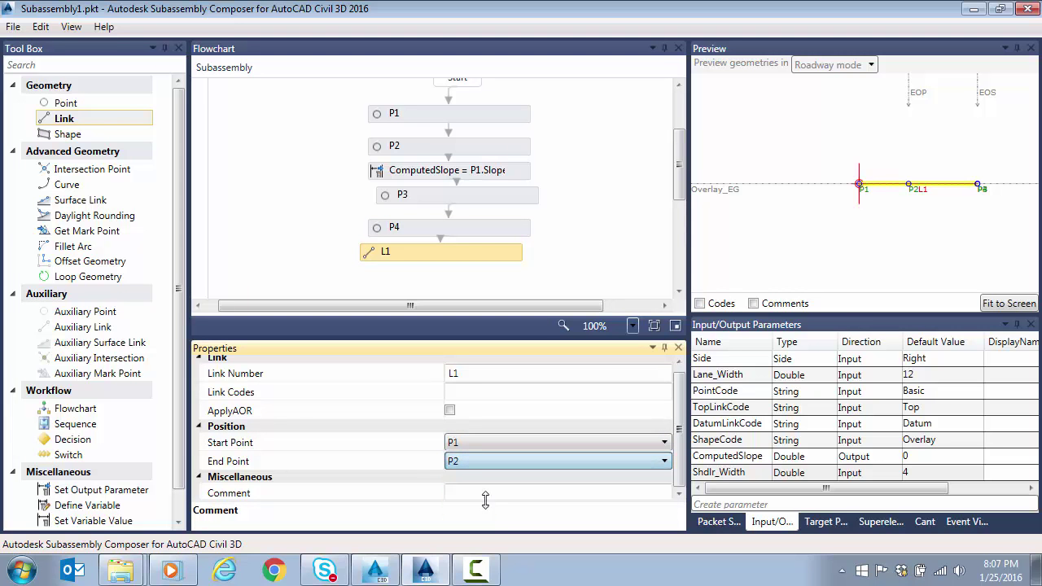
- Assign the link code TopLinkCode to the link between P1 and P2
left_click(468, 394)
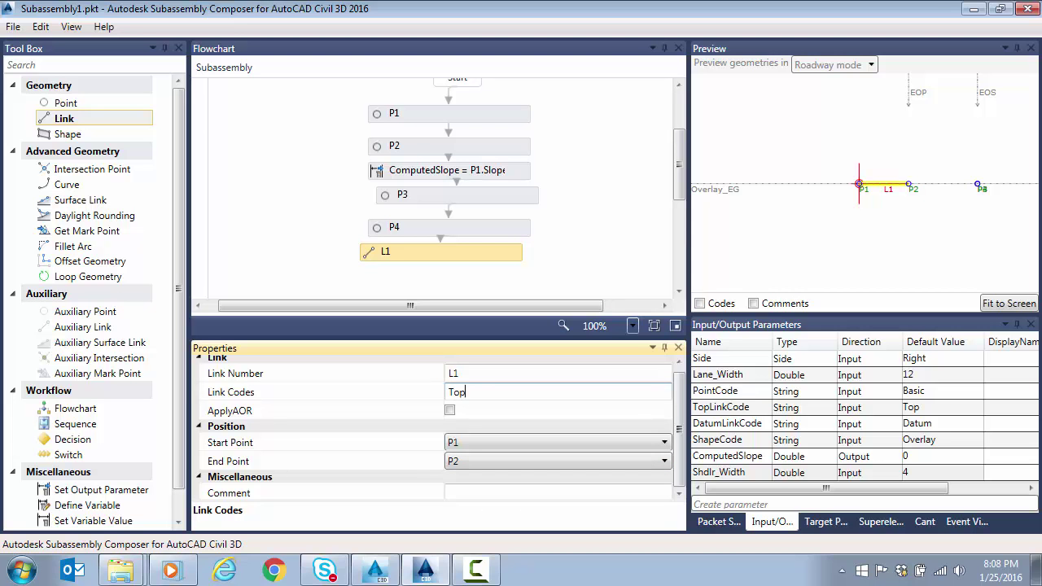
type("TopLinkCode")
key("Return")
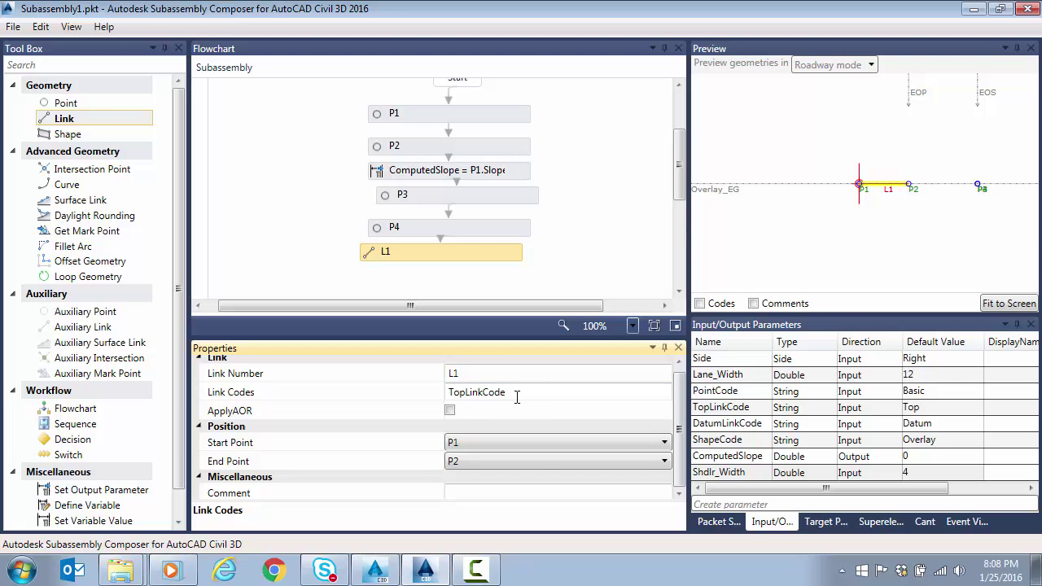
- Add a second link below L1 in the flowchart with start point P2 and end point P3
left_click_drag(82, 121, 437, 138)
left_click_drag(477, 227, 481, 204)
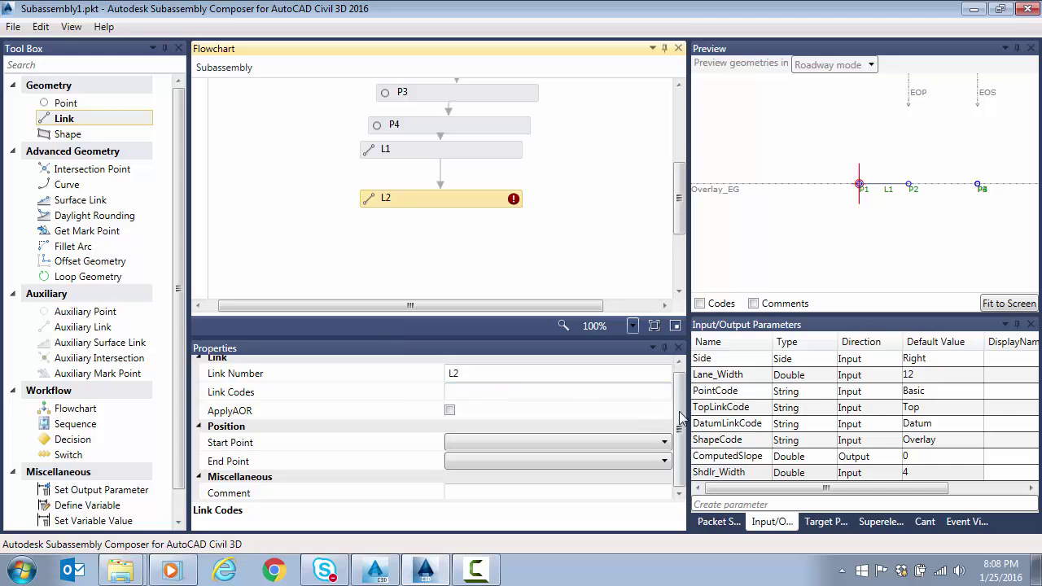
scroll(680, 415, "up", 1)
left_click(487, 448)
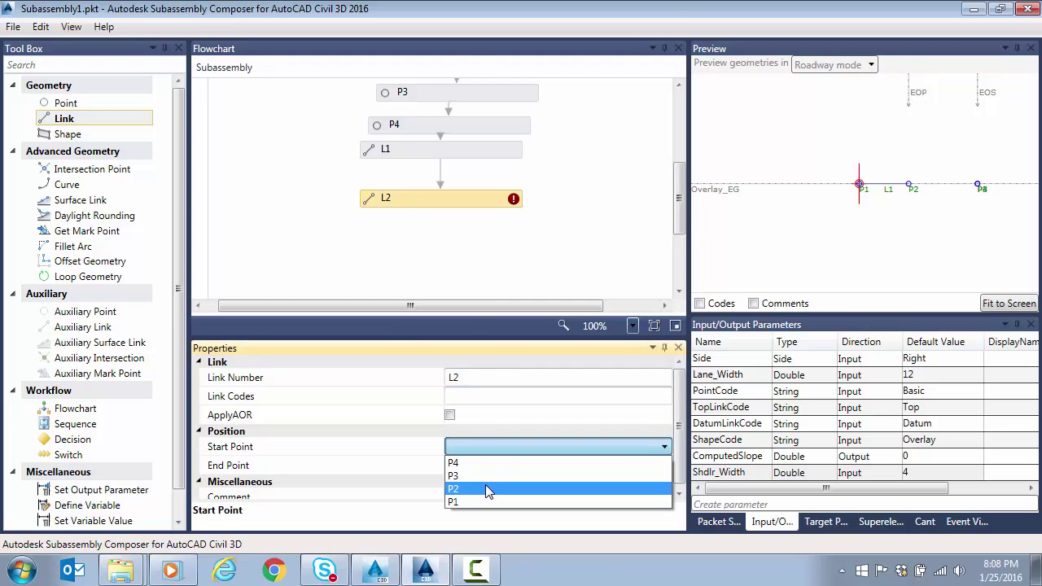
left_click(479, 491)
left_click(473, 466)
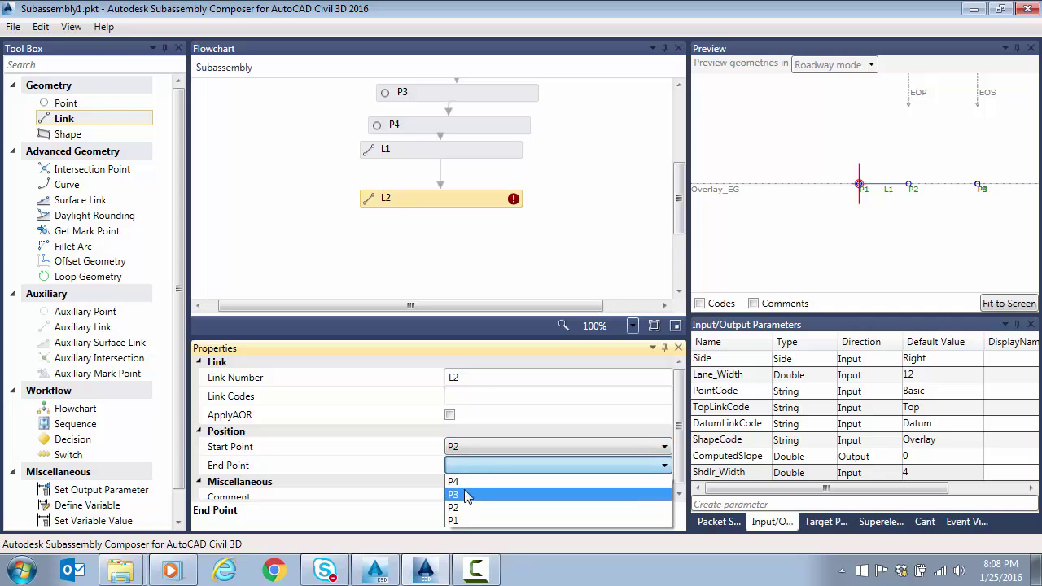
left_click(466, 495)
- Assign the link code TopLinkCode to link L2
left_click(480, 396)
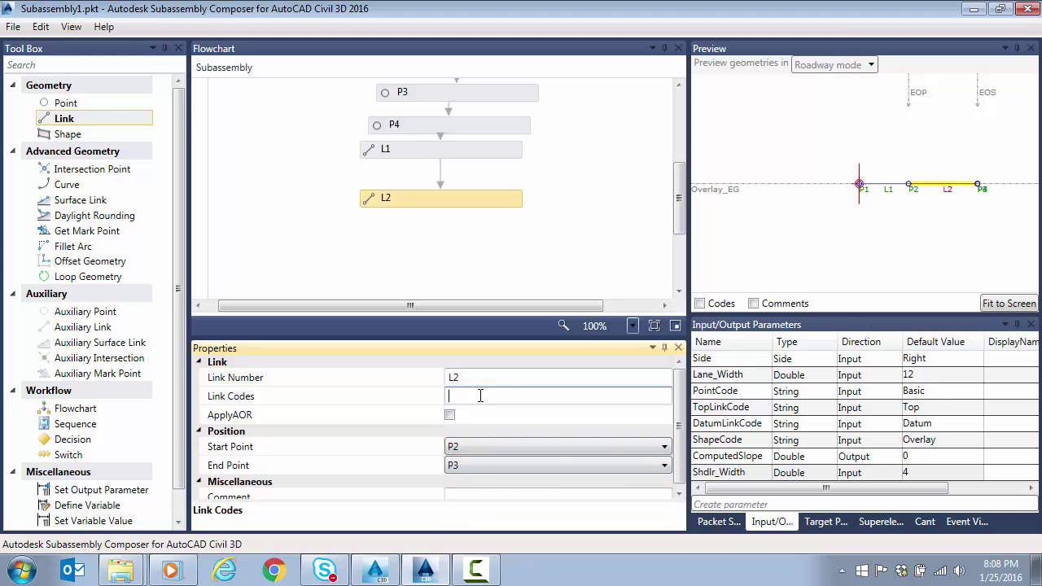
type("TopLinkCode")
left_click(542, 419)
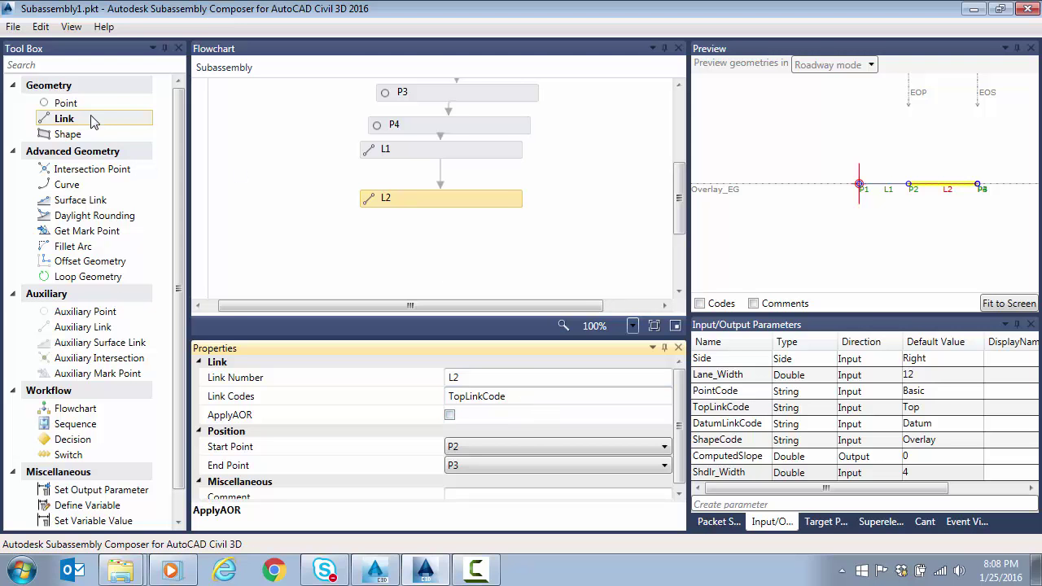
- Add a third link below L2 with start point P2 and end point P4, leaving its link code empty
left_click_drag(91, 121, 452, 250)
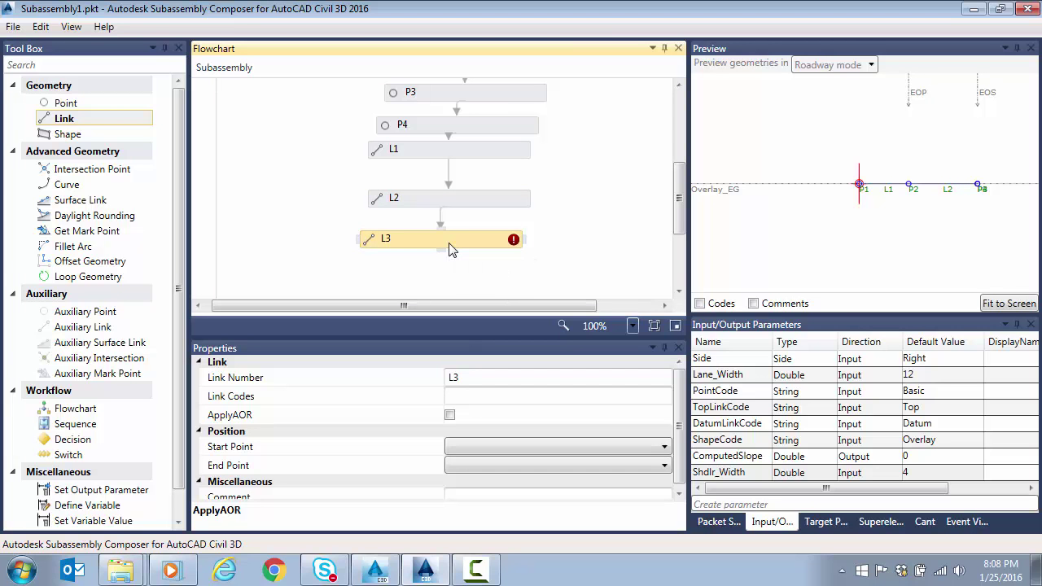
left_click(506, 434)
left_click(506, 447)
left_click(479, 492)
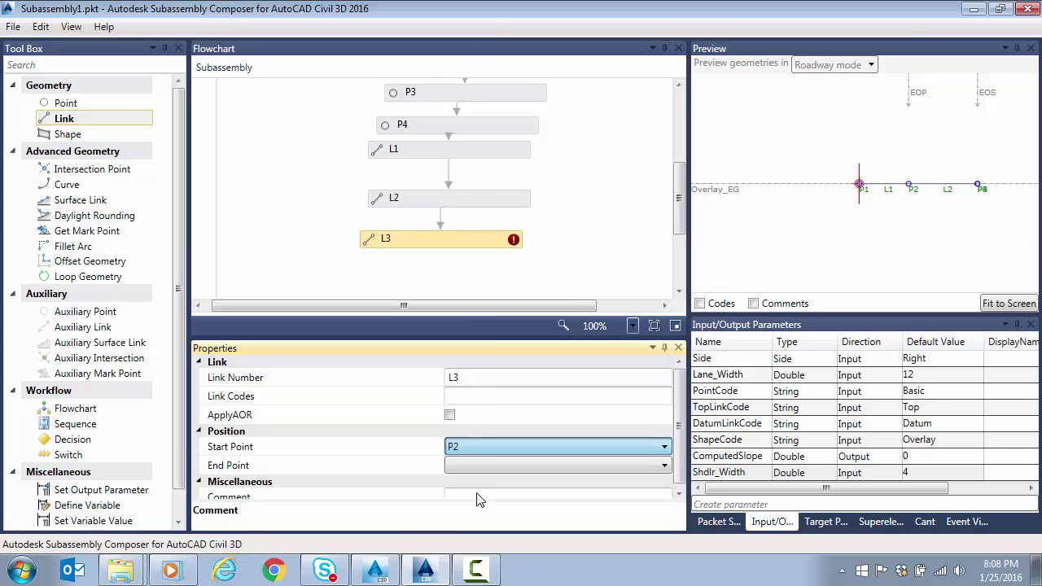
left_click(481, 467)
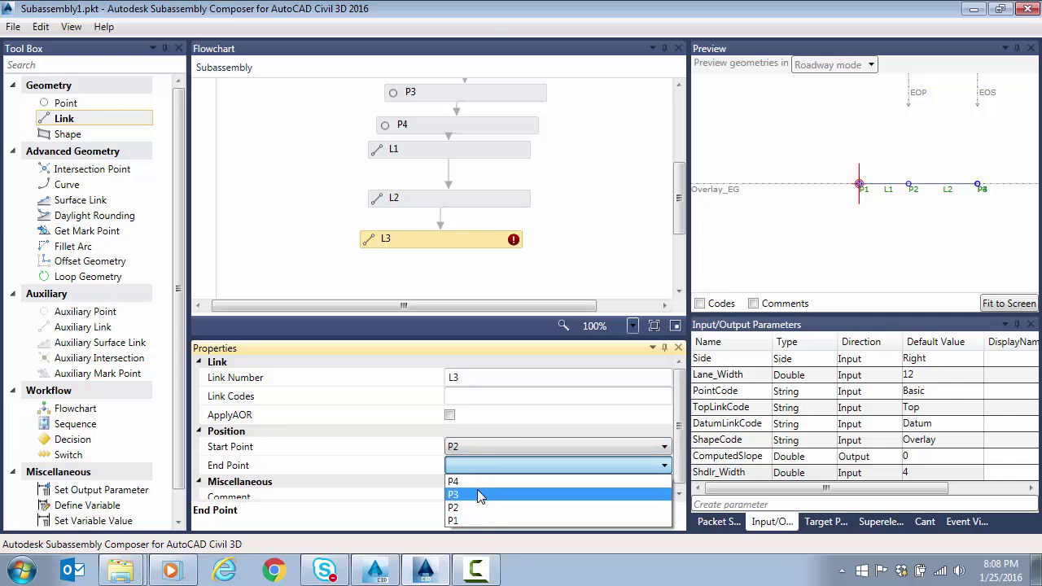
left_click(489, 480)
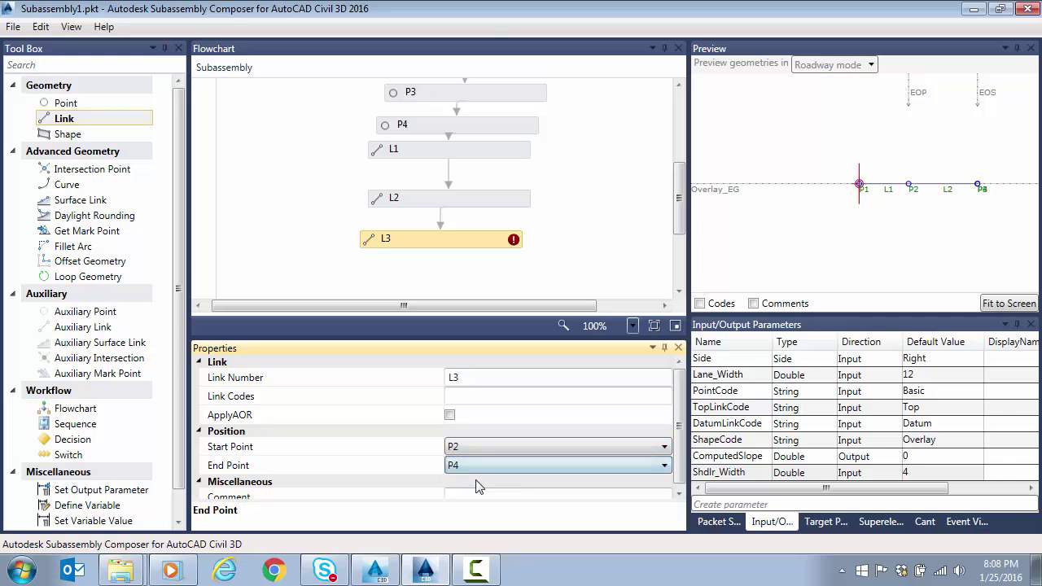
left_click(493, 395)
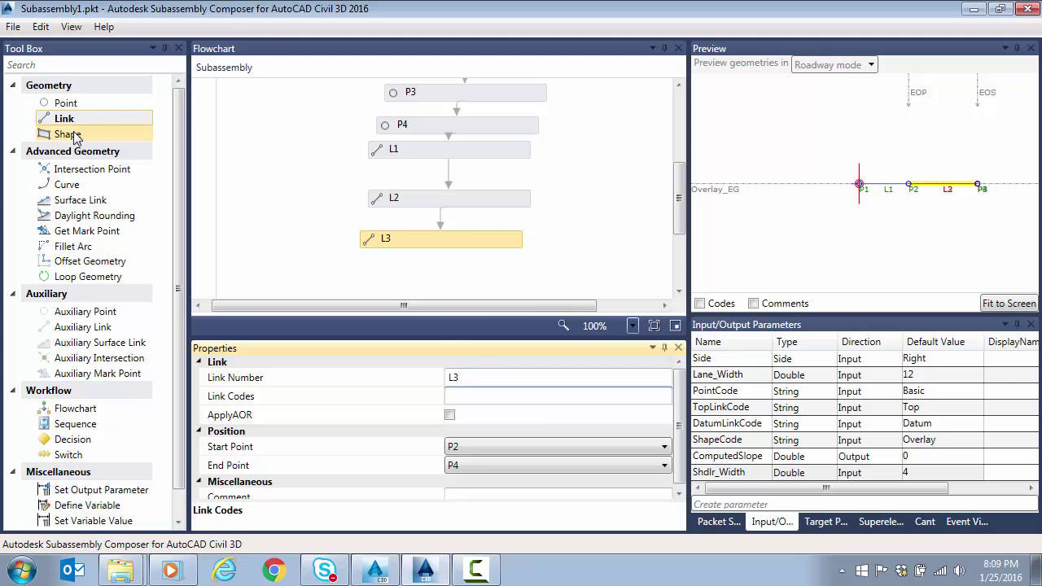
- Add a fourth link from P3 to P4 without a link code and place it closely below L3 in the flowchart
left_click_drag(71, 120, 475, 279)
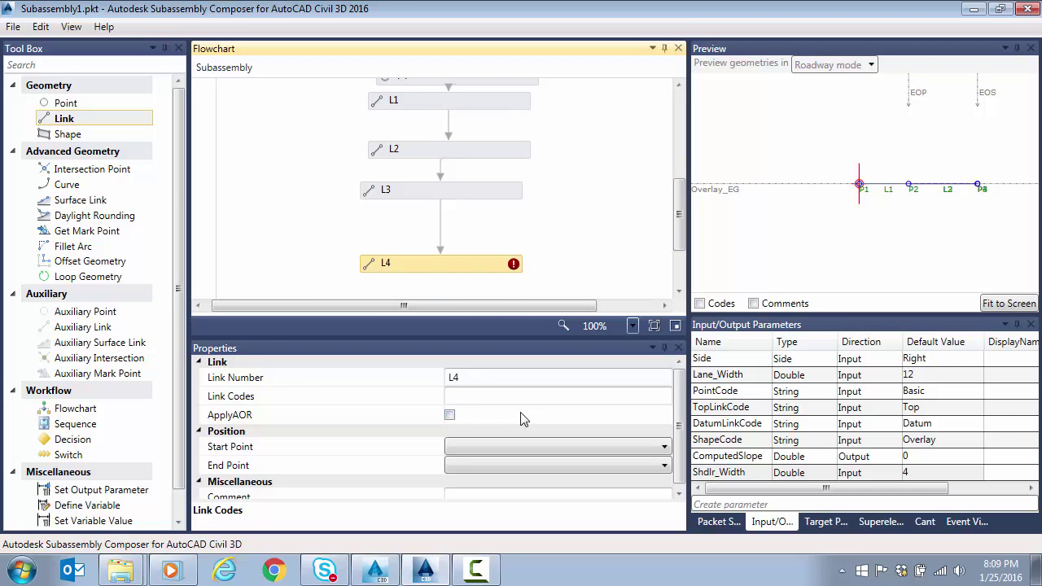
left_click(509, 448)
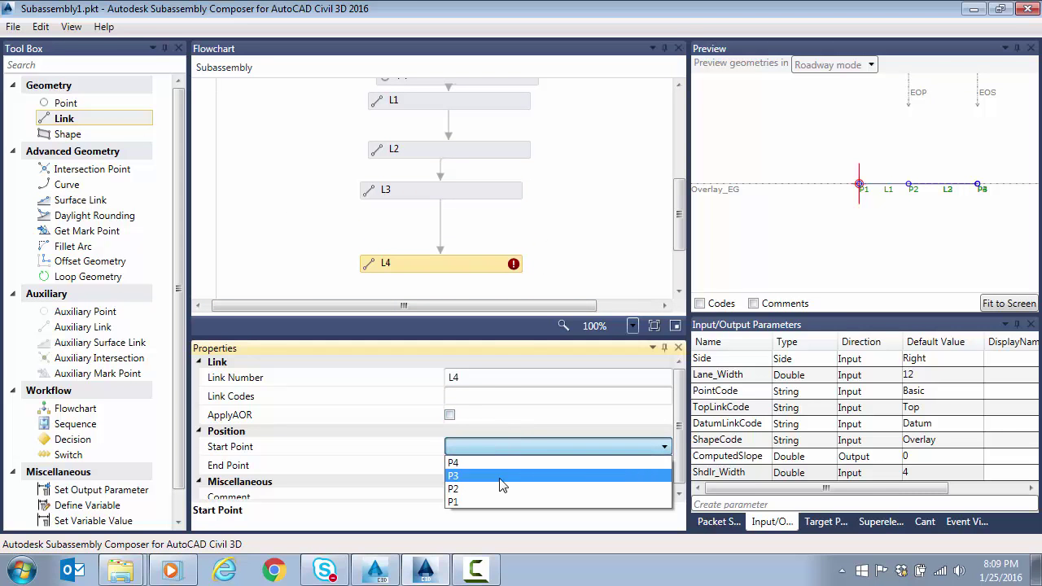
left_click(499, 476)
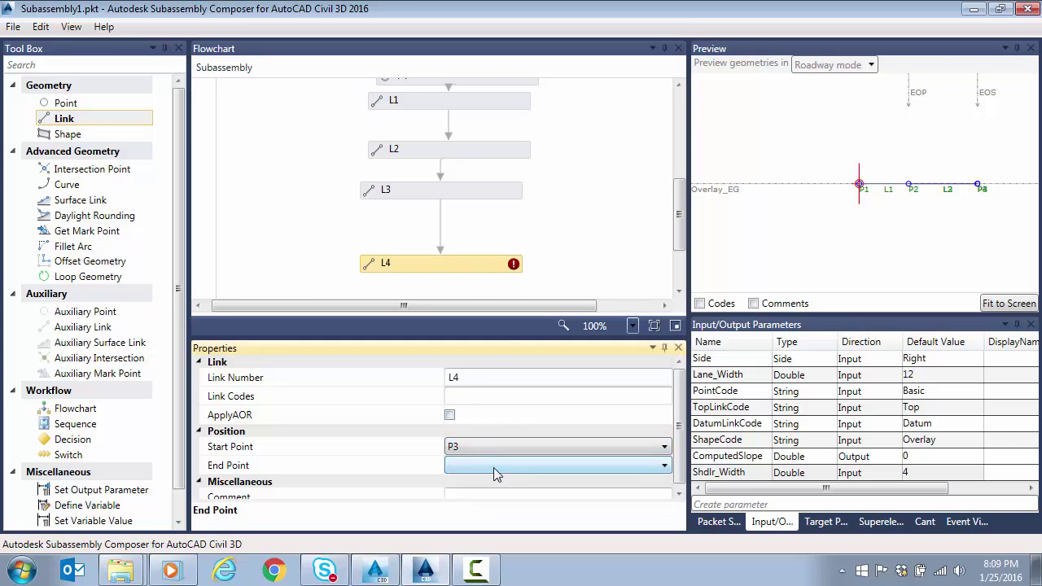
left_click(495, 466)
left_click(480, 483)
left_click(475, 397)
left_click_drag(484, 271, 477, 237)
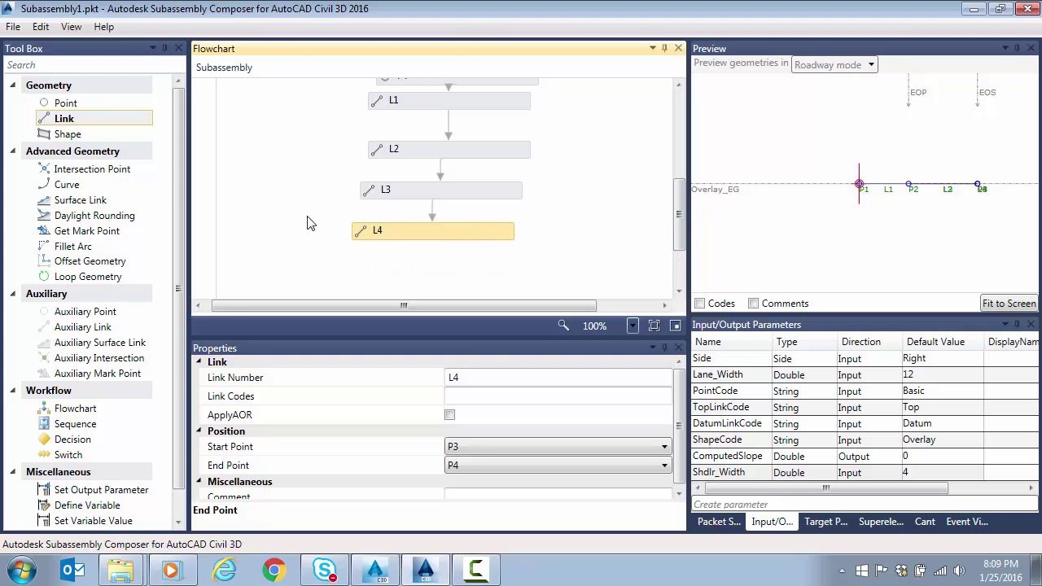
- Add a shape below L4 bounded by links L4, L3 and L2, and assign it the shape code ShapeCode
left_click_drag(81, 136, 436, 269)
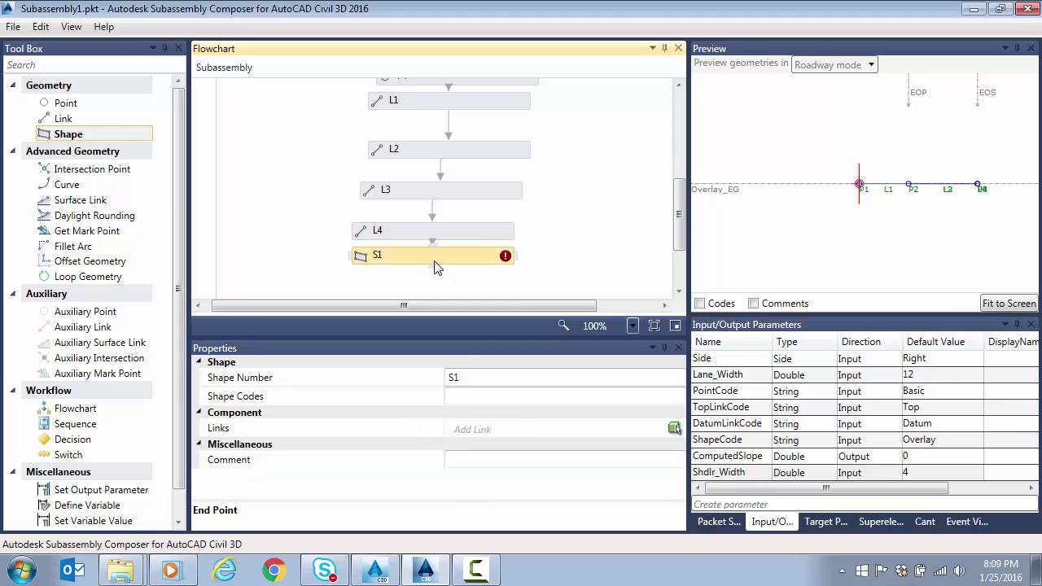
left_click(674, 429)
type("L3")
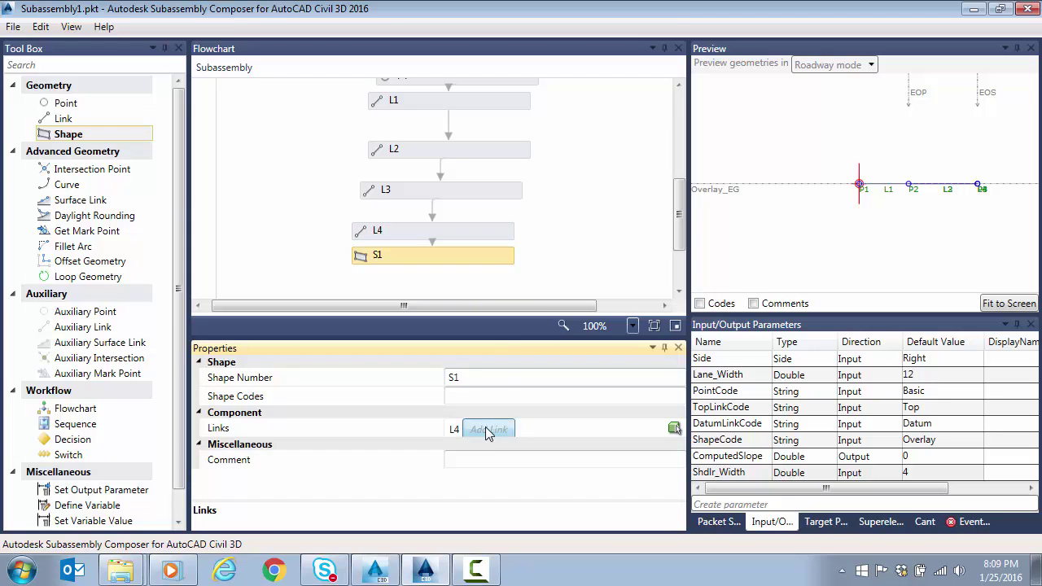
key("Return")
type("L2")
key("Return")
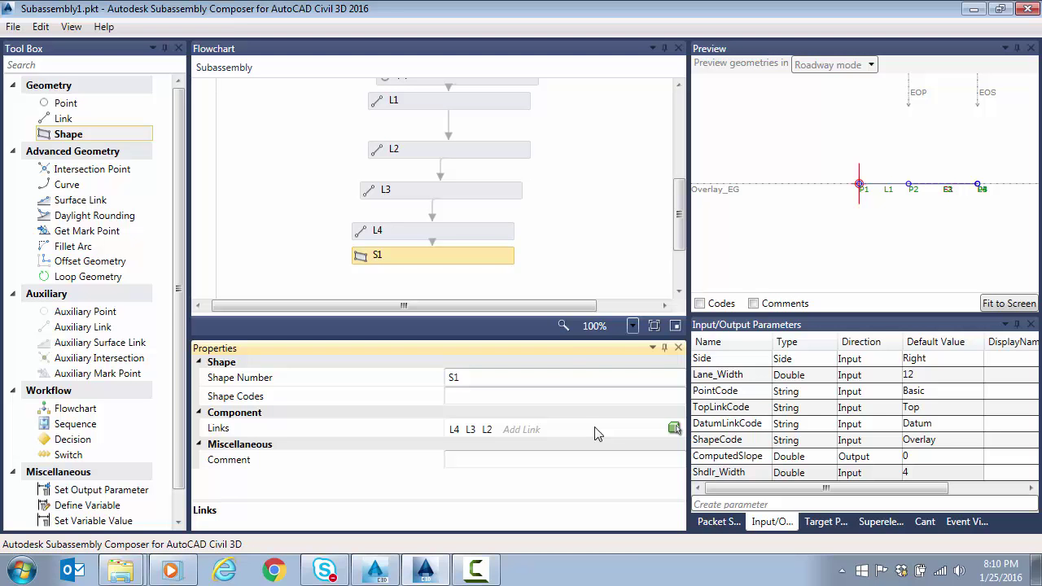
left_click(467, 403)
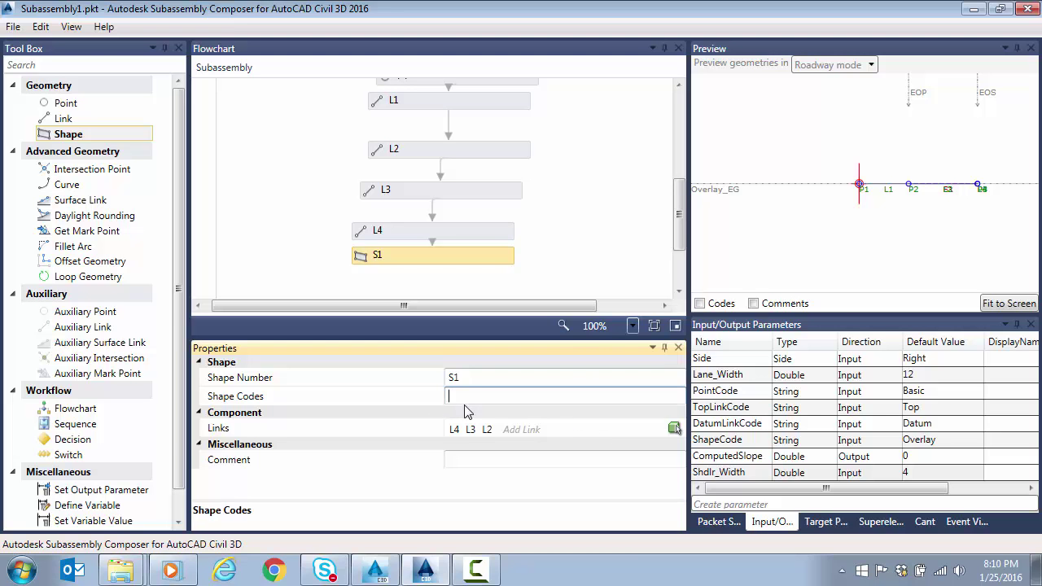
type("ShapeCode")
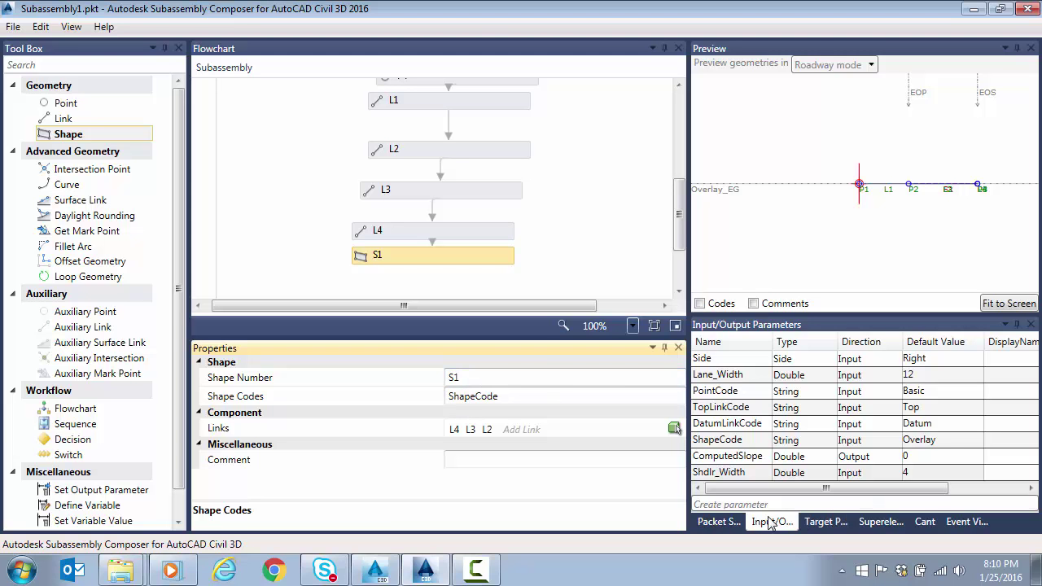
- Check the subassembly name in the packet settings and save the file as Wedge10 in the Wedge Overlay Youtube folder
left_click(720, 524)
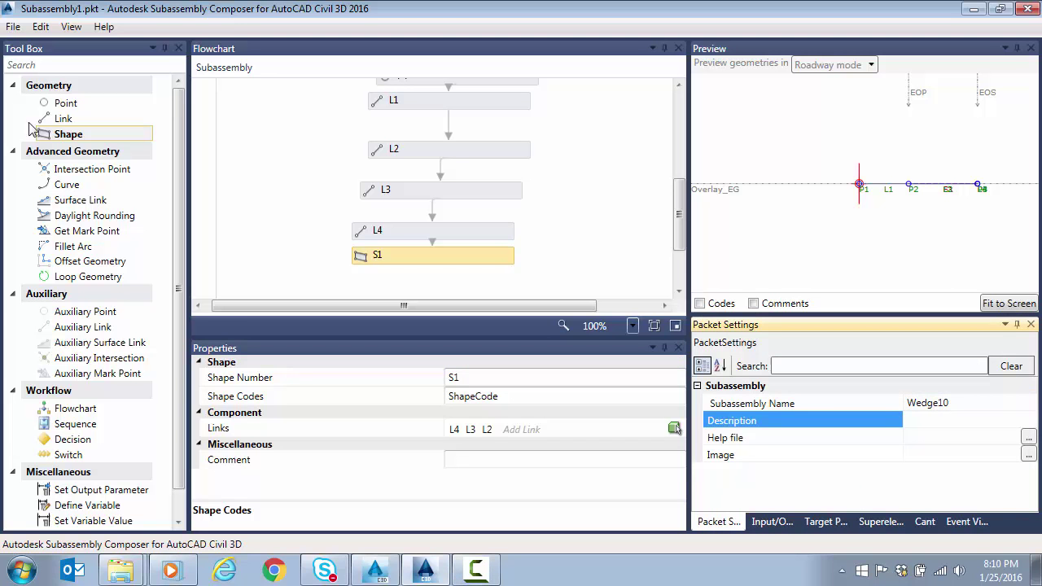
left_click(13, 26)
left_click(37, 107)
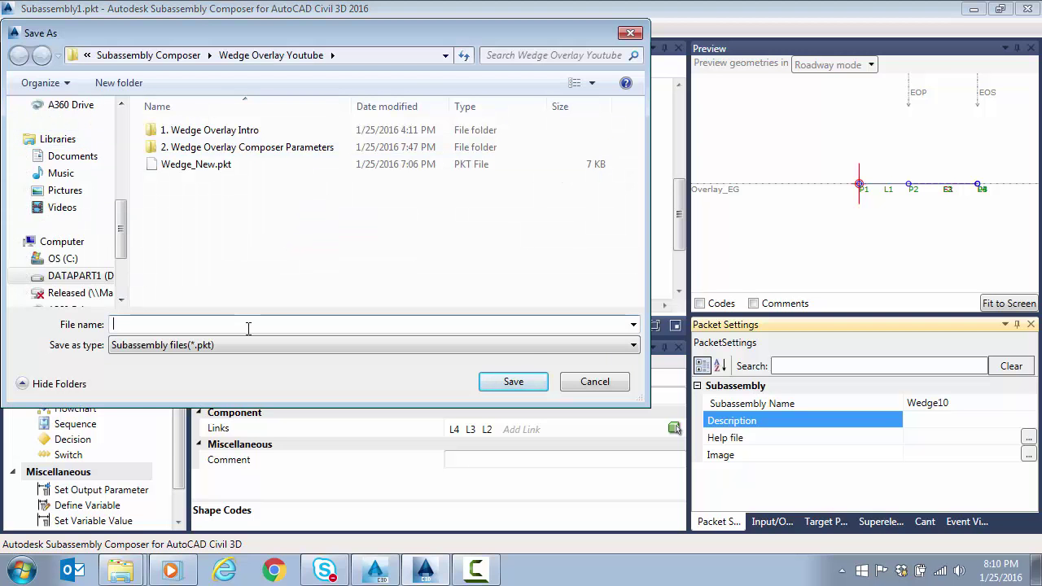
type("Wedge")
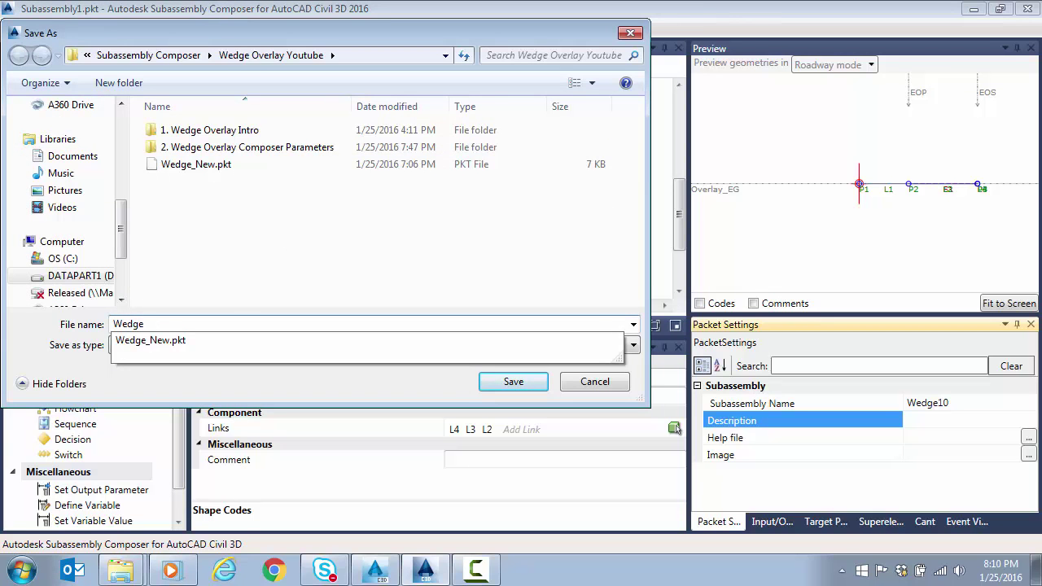
type("10")
key("Tab")
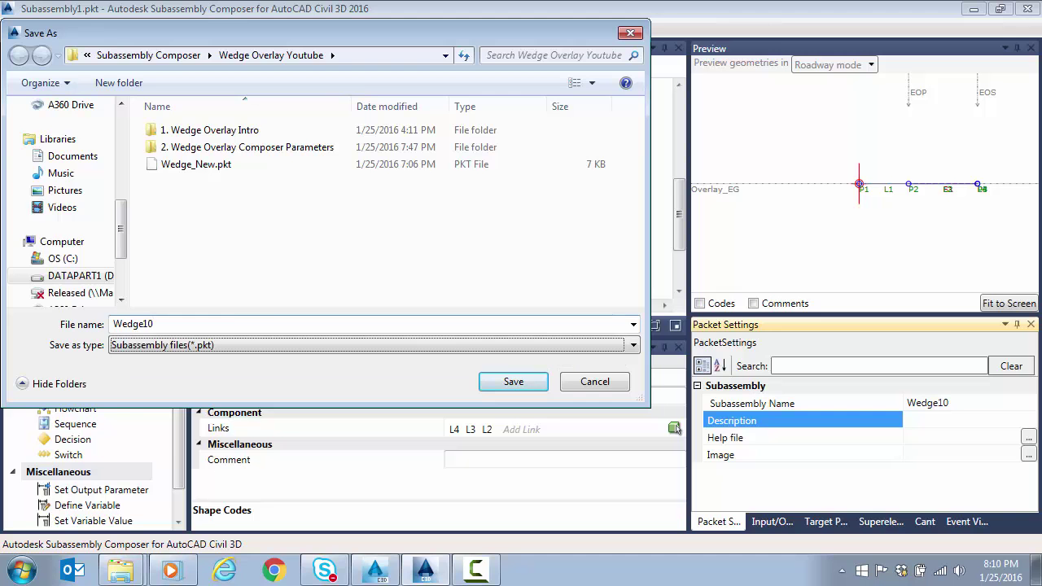
left_click(514, 382)
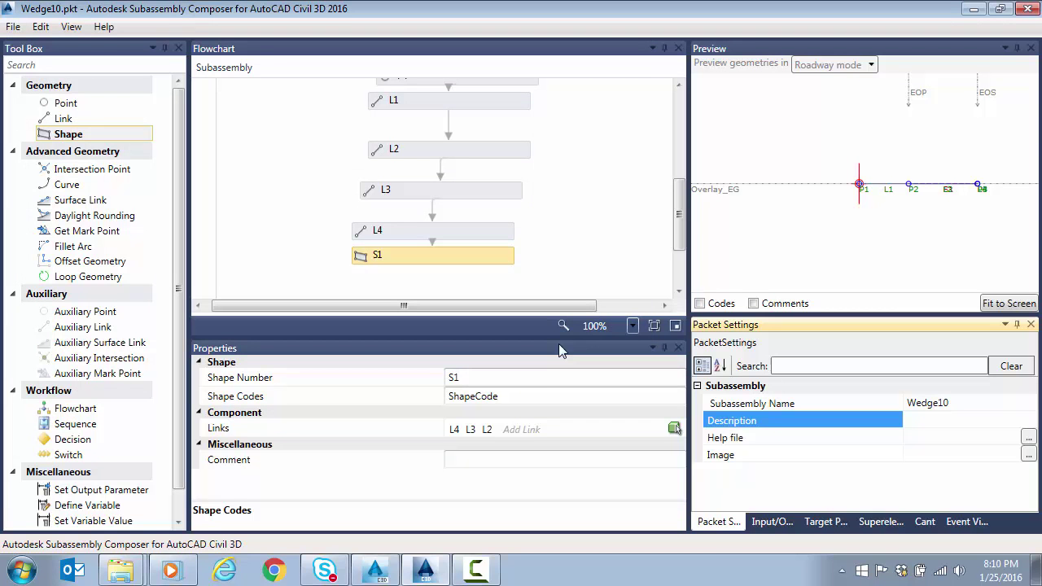